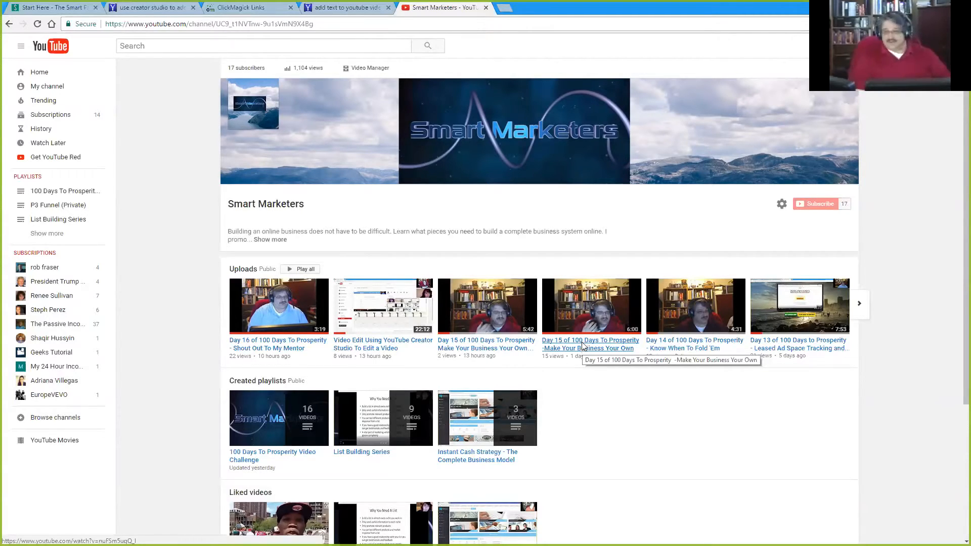
# Open the video "Day 2 of 100 Days To Prosperity" from the home page and go to the Video Manager.
pyautogui.click(581, 347)
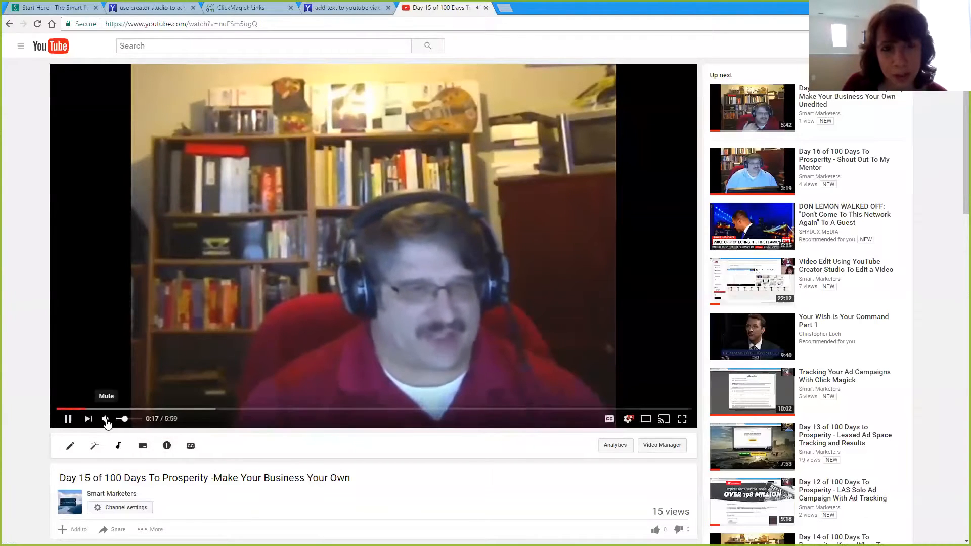
pyautogui.click(51, 46)
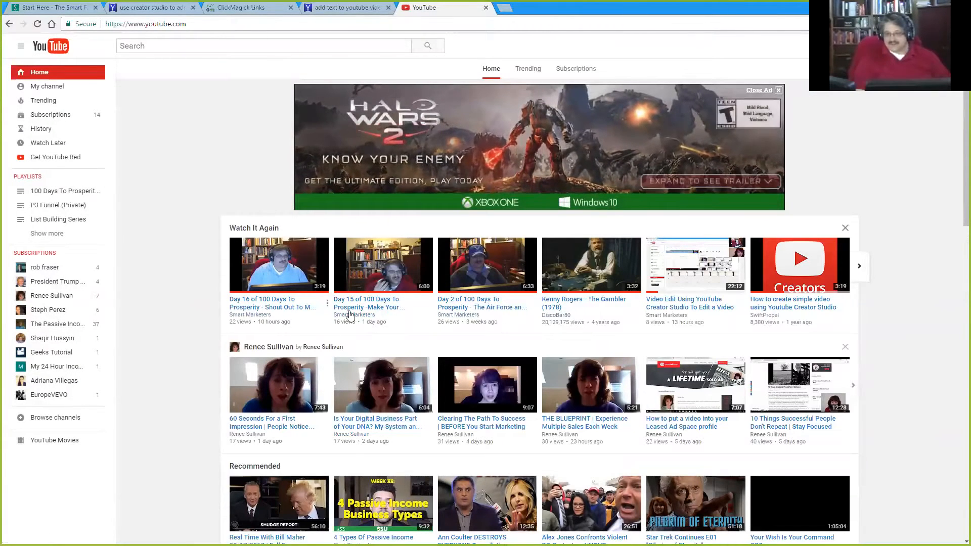
pyautogui.click(474, 313)
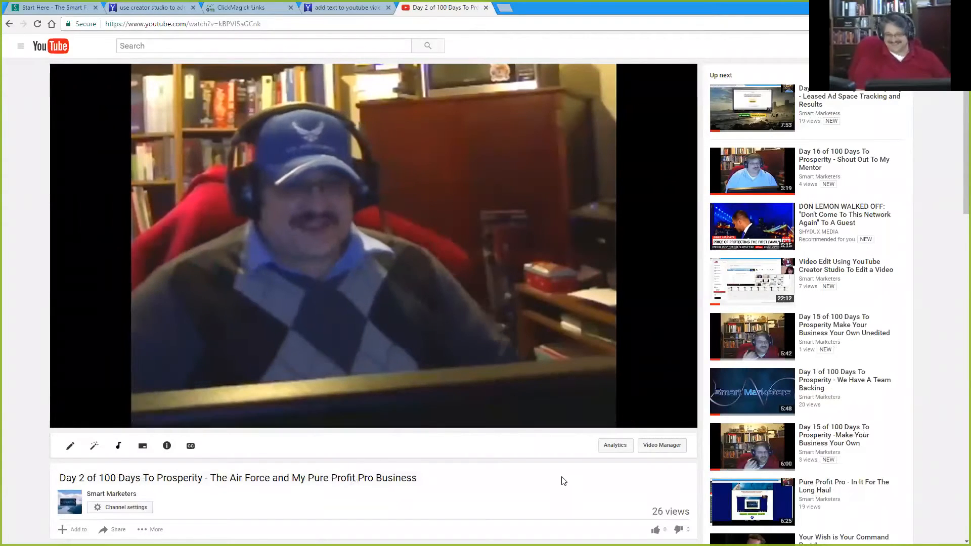
pyautogui.click(671, 450)
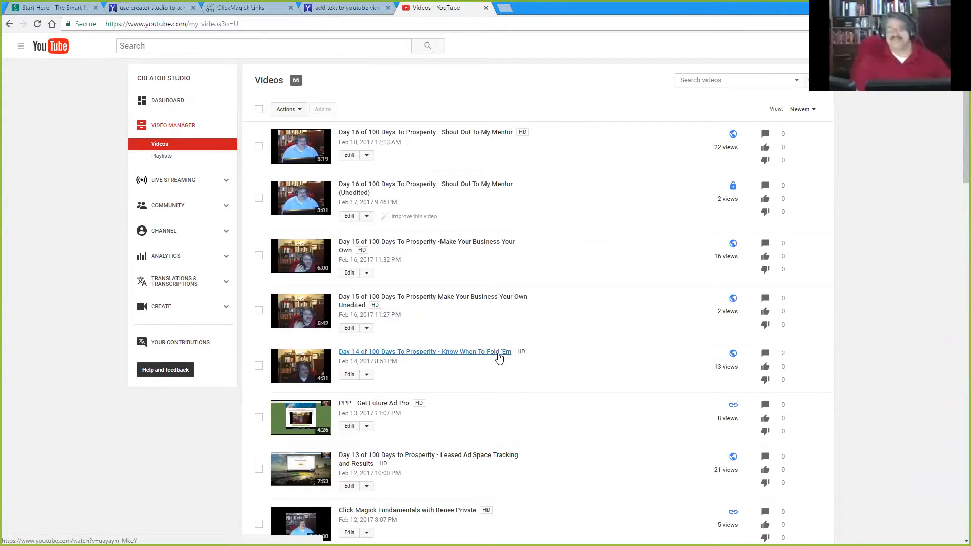
# Look through the pages of the uploaded videos list for the Day 2 video.
pyautogui.scroll(-20, 473, 298)
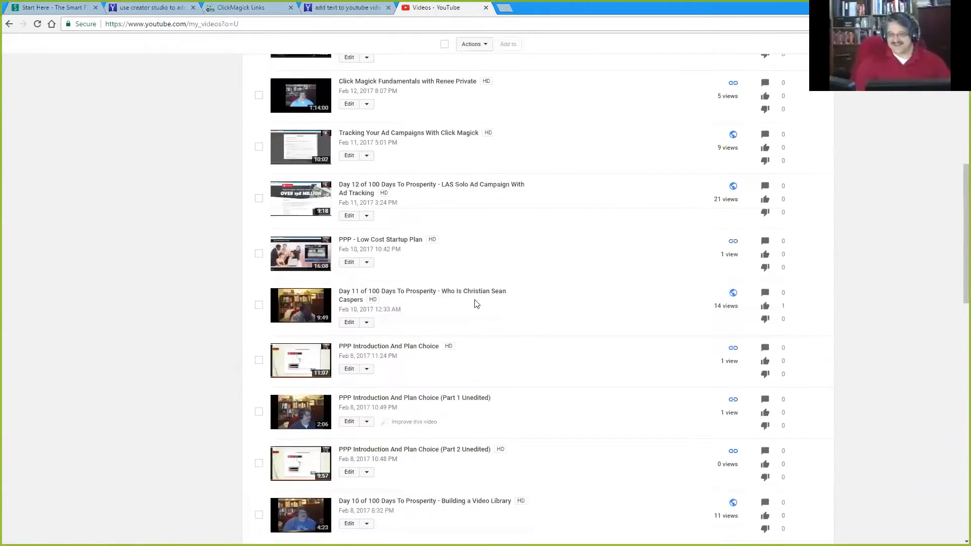
pyautogui.click(310, 436)
pyautogui.scroll(-20, 305, 440)
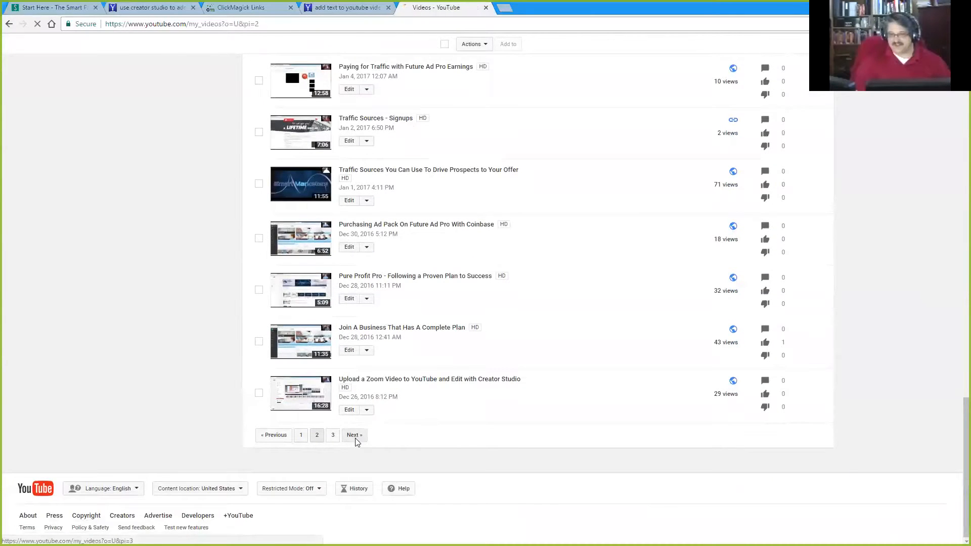
pyautogui.scroll(-1, 450, 373)
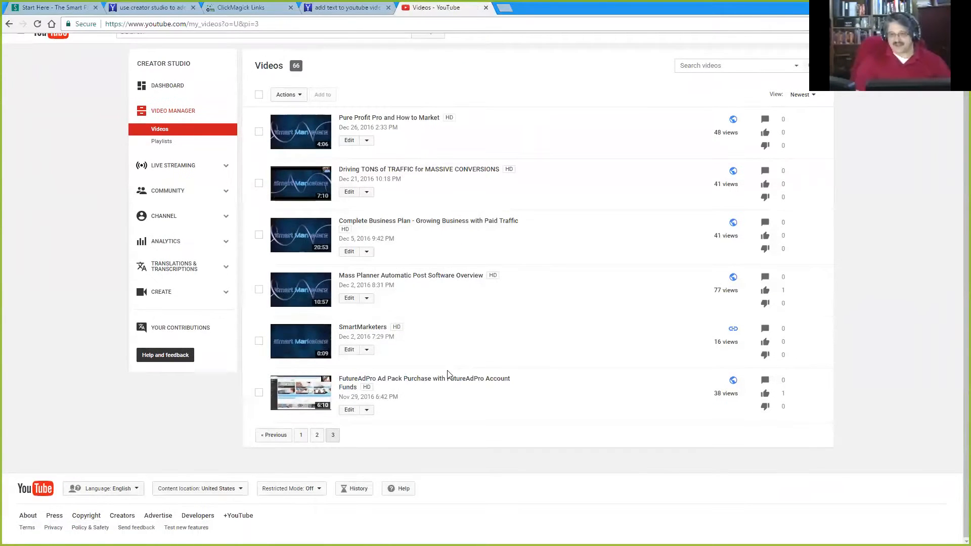
pyautogui.click(302, 436)
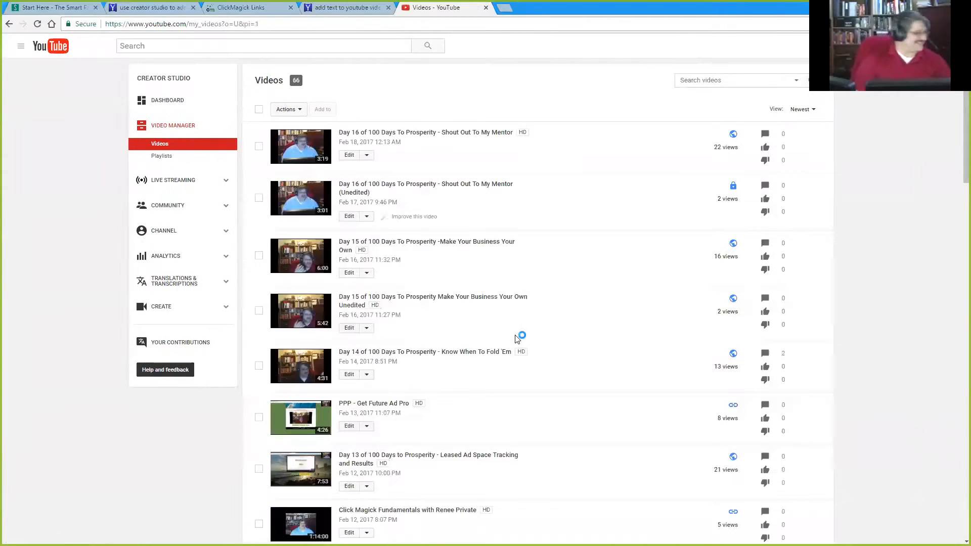
# Search the uploaded videos for "Day 2", open the matching video for editing and go to the Video Editor.
pyautogui.click(698, 80)
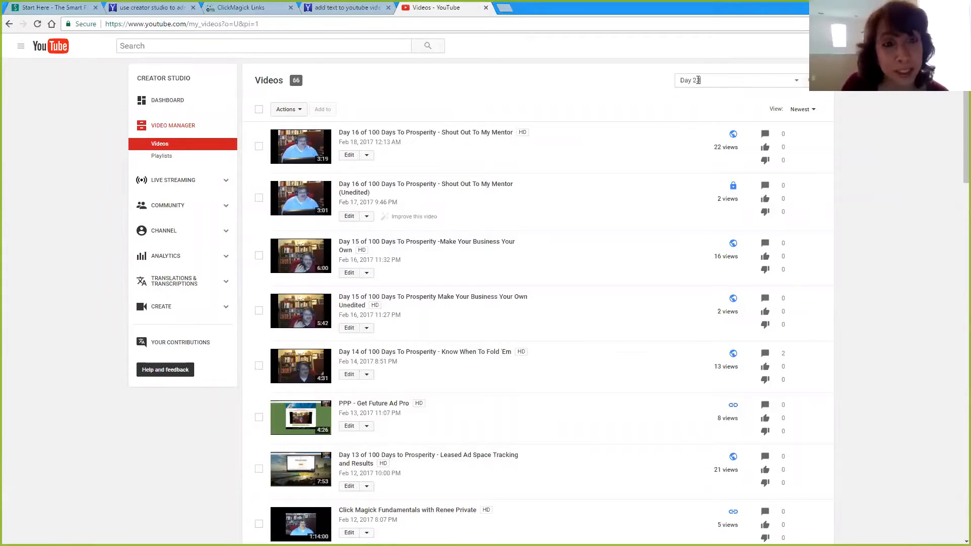
pyautogui.write('Day 23')
pyautogui.press('BackSpace')
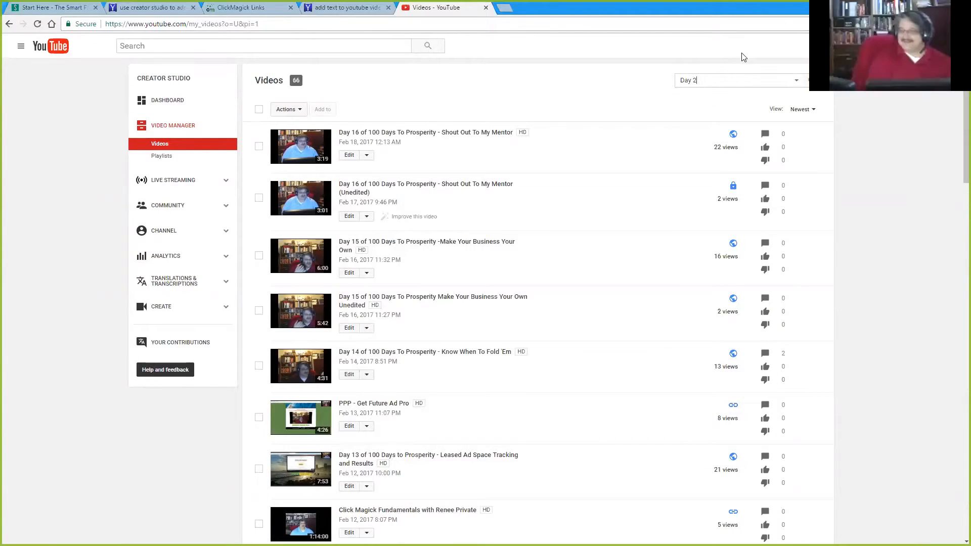
pyautogui.press('Return')
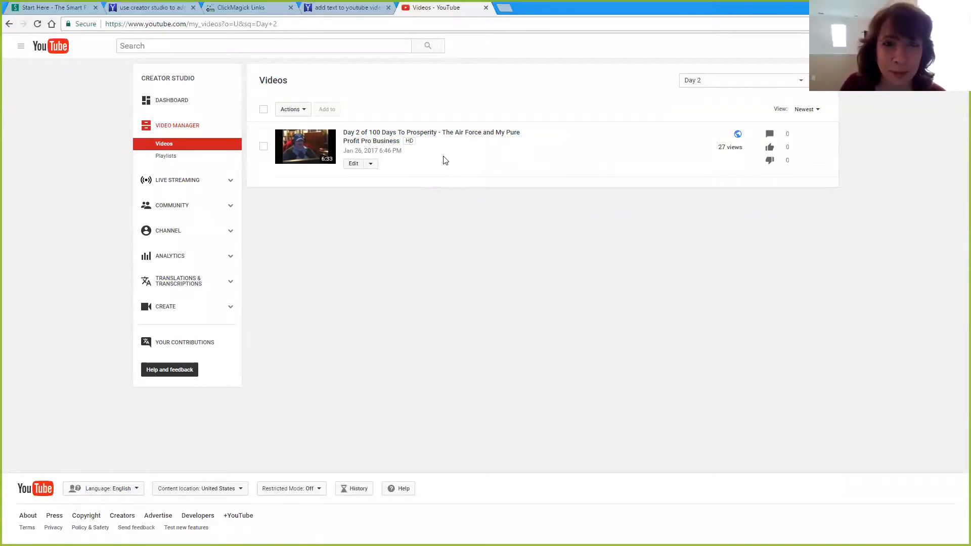
pyautogui.click(370, 164)
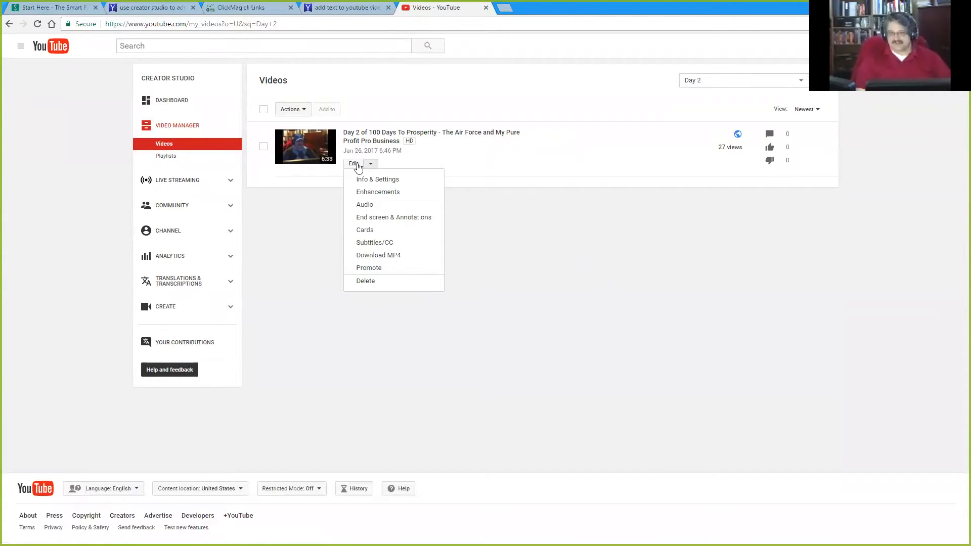
pyautogui.click(393, 182)
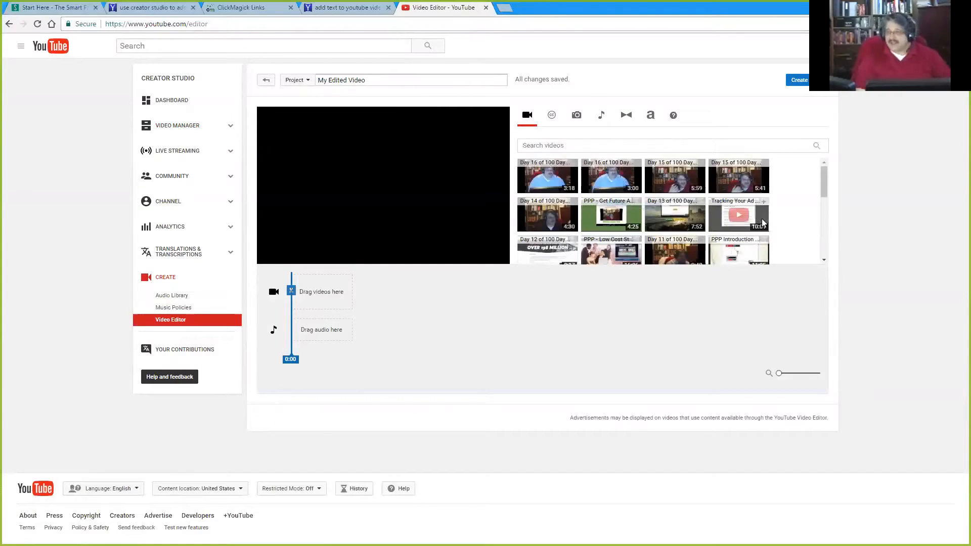
# Add the "Day 2 of 100 Days To Prosperity" video to the video track of the project timeline.
pyautogui.moveTo(823, 180); pyautogui.dragTo(828, 251)
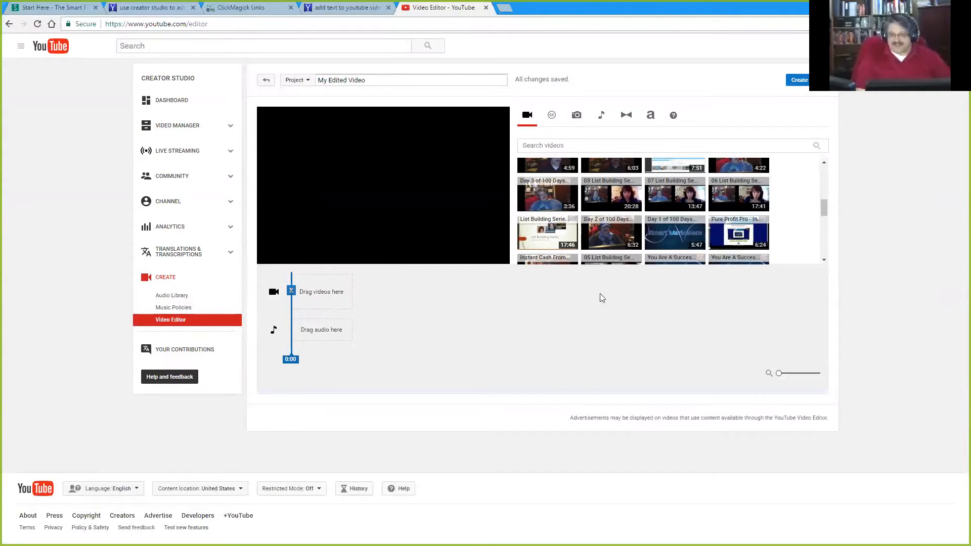
pyautogui.scroll(-10, 714, 236)
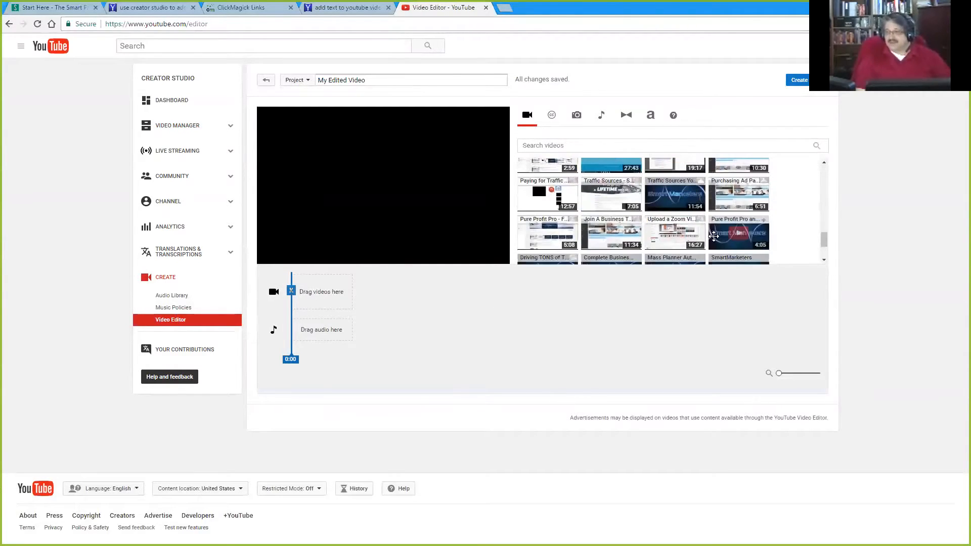
pyautogui.scroll(-2, 700, 235)
pyautogui.scroll(5, 697, 235)
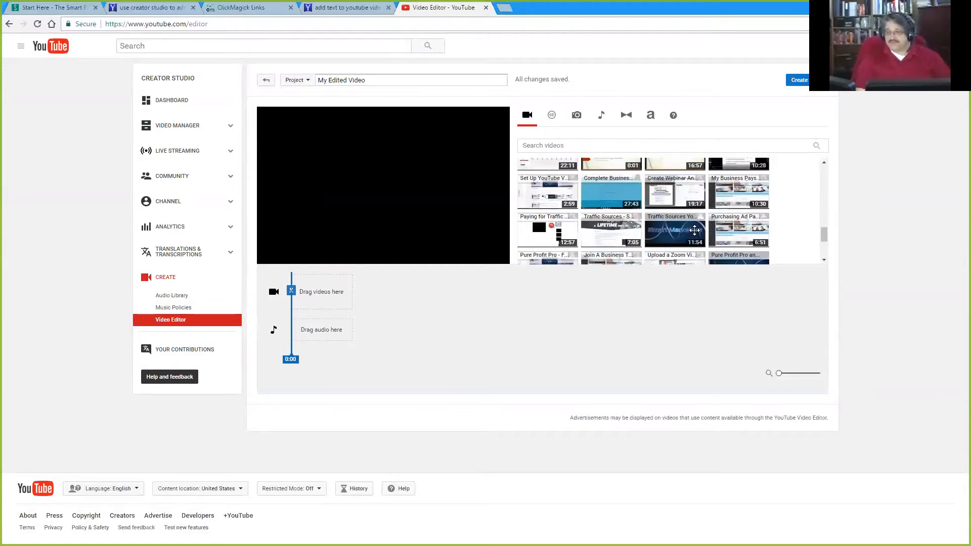
pyautogui.scroll(-1, 612, 218)
pyautogui.scroll(1, 625, 209)
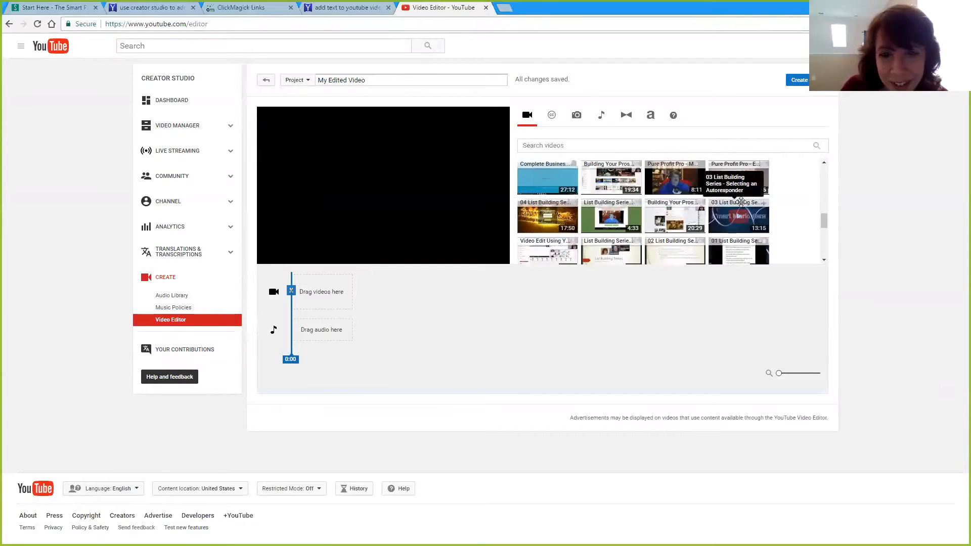
pyautogui.scroll(1, 741, 202)
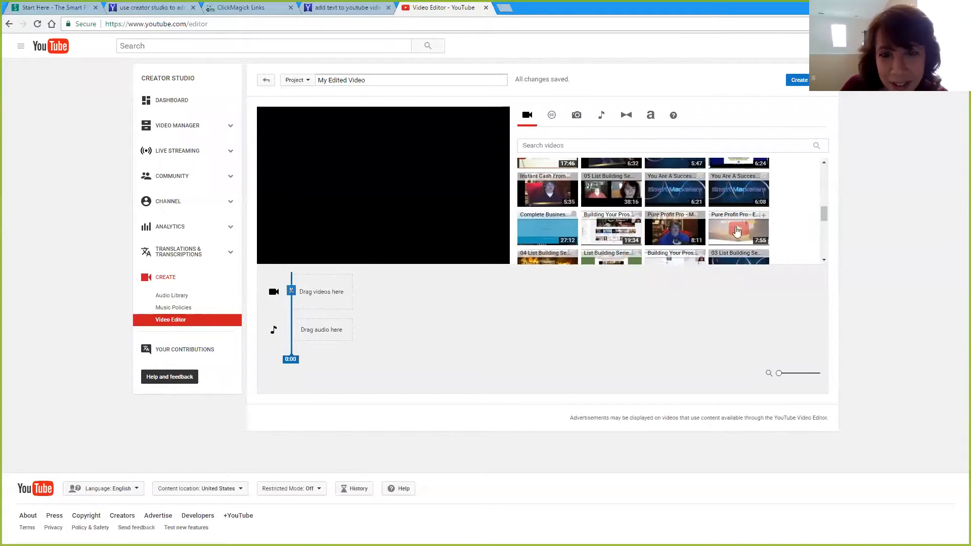
pyautogui.moveTo(741, 229)
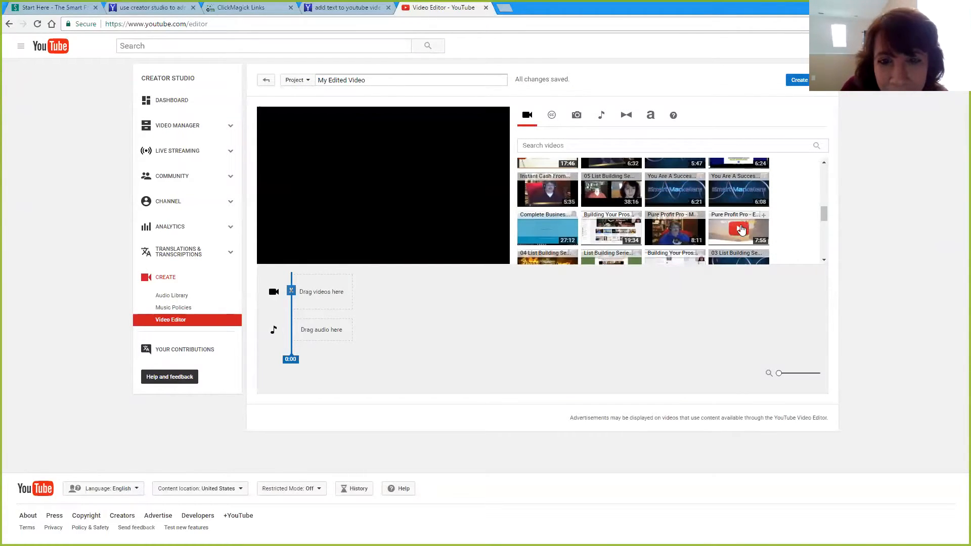
pyautogui.scroll(1, 764, 215)
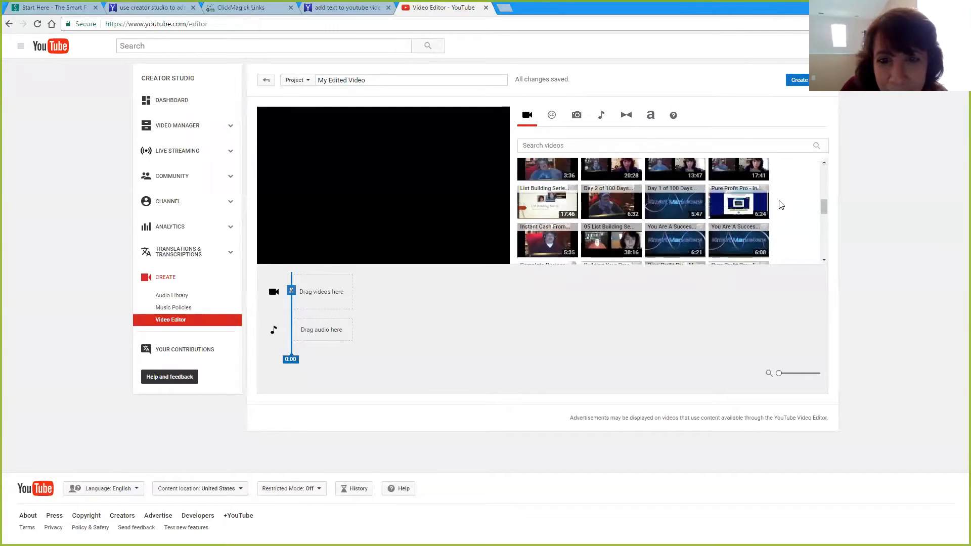
pyautogui.moveTo(624, 188)
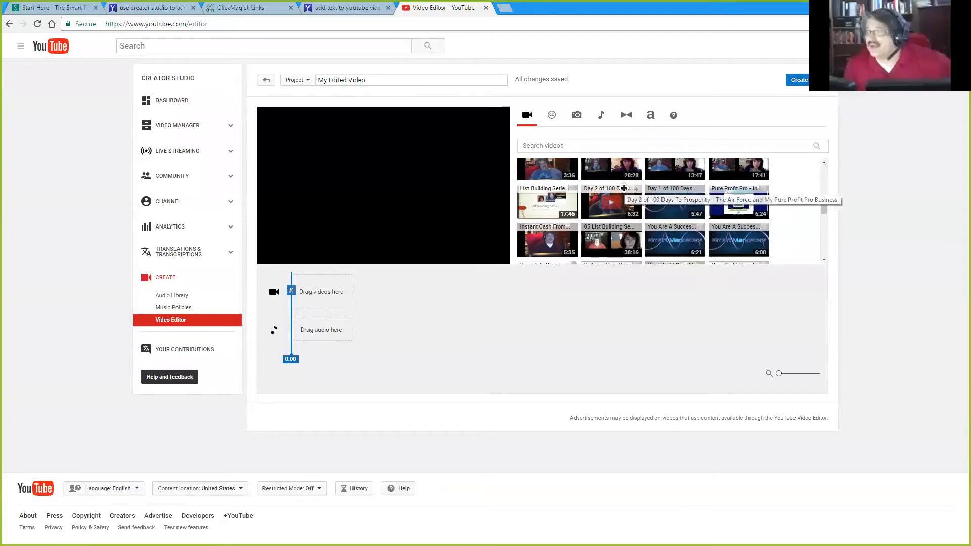
pyautogui.moveTo(622, 188); pyautogui.dragTo(330, 335)
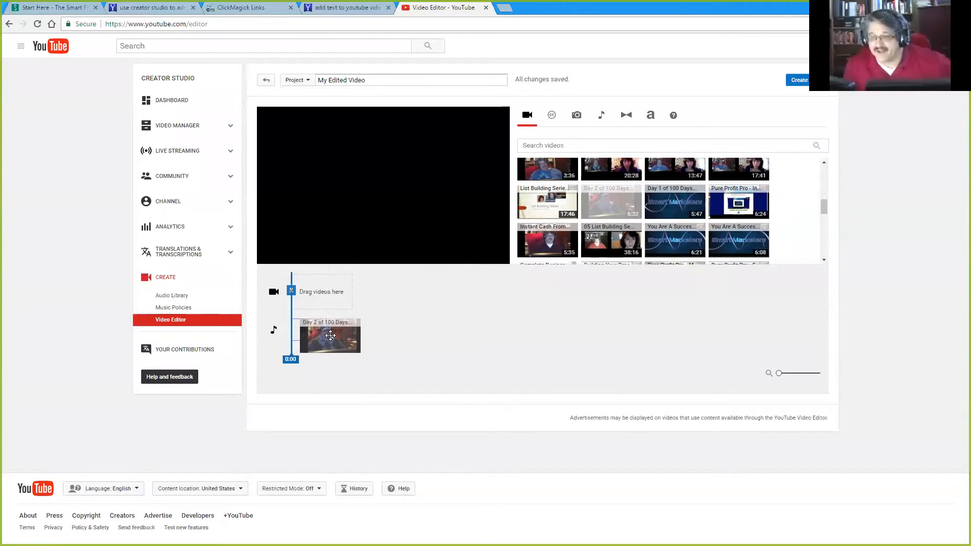
pyautogui.moveTo(330, 335); pyautogui.dragTo(334, 311)
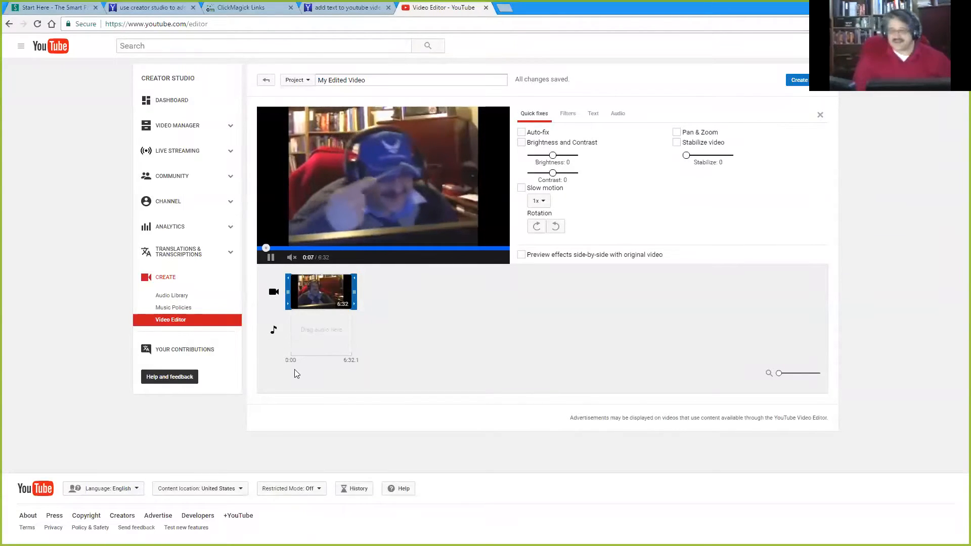
# Magnify the timeline to its maximum scale and unmute the preview at a reduced volume.
pyautogui.moveTo(329, 286)
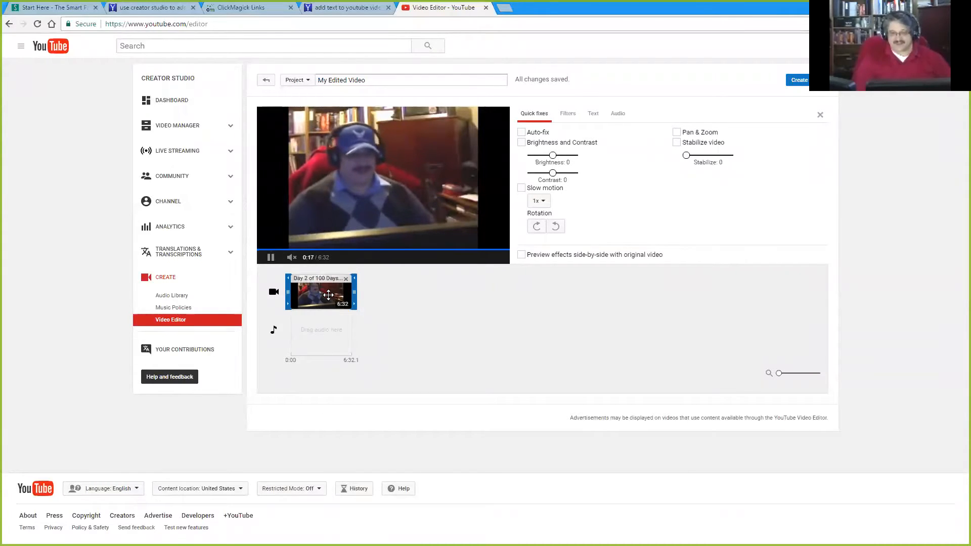
pyautogui.click(780, 375)
pyautogui.moveTo(782, 378); pyautogui.dragTo(787, 380)
pyautogui.moveTo(791, 374); pyautogui.dragTo(828, 375)
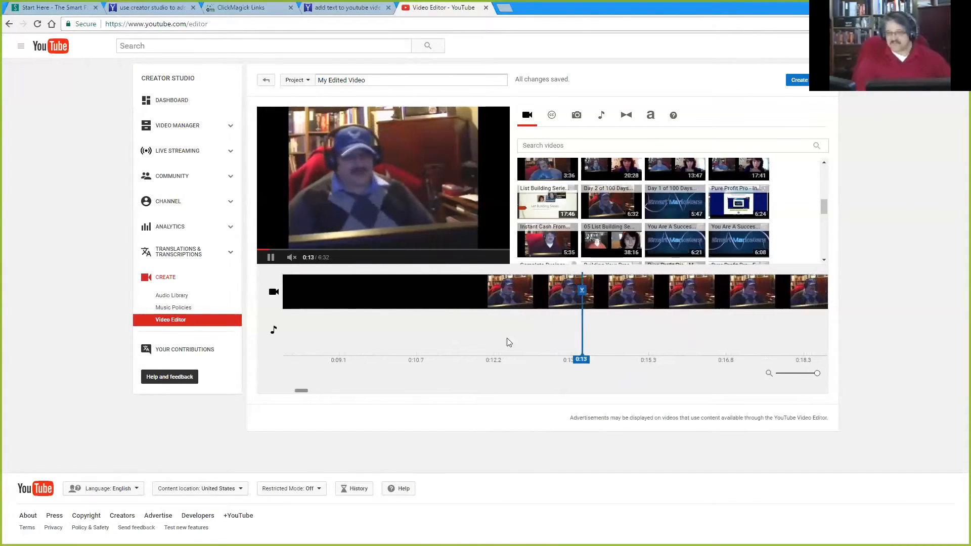
pyautogui.click(291, 258)
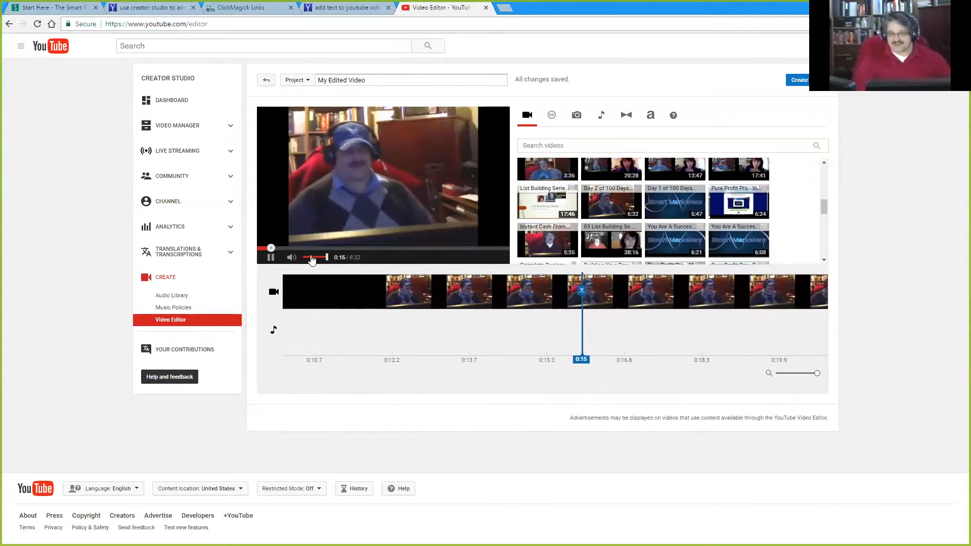
pyautogui.moveTo(326, 259); pyautogui.dragTo(310, 260)
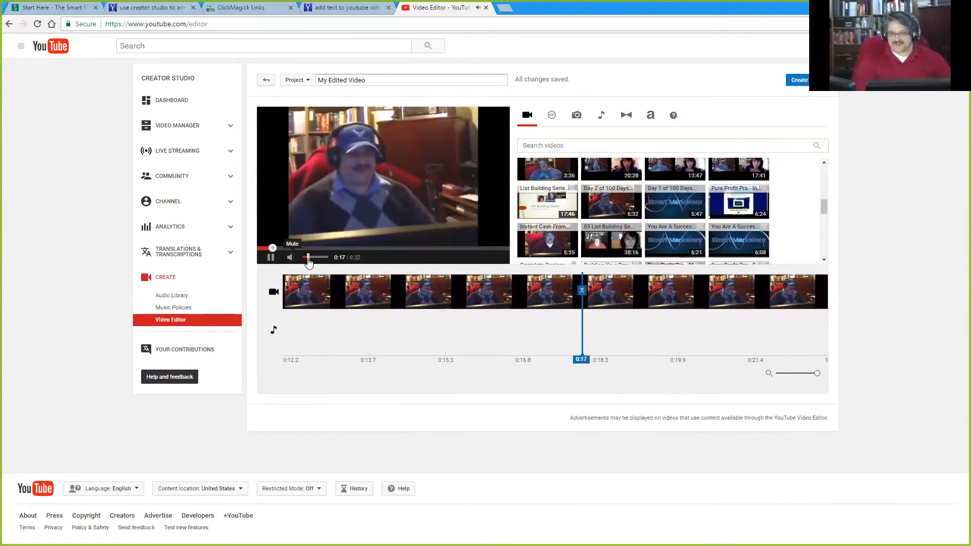
# Replay the opening of the Day 2 clip to find the cut point and split the clip at about 0:08.
pyautogui.click(264, 248)
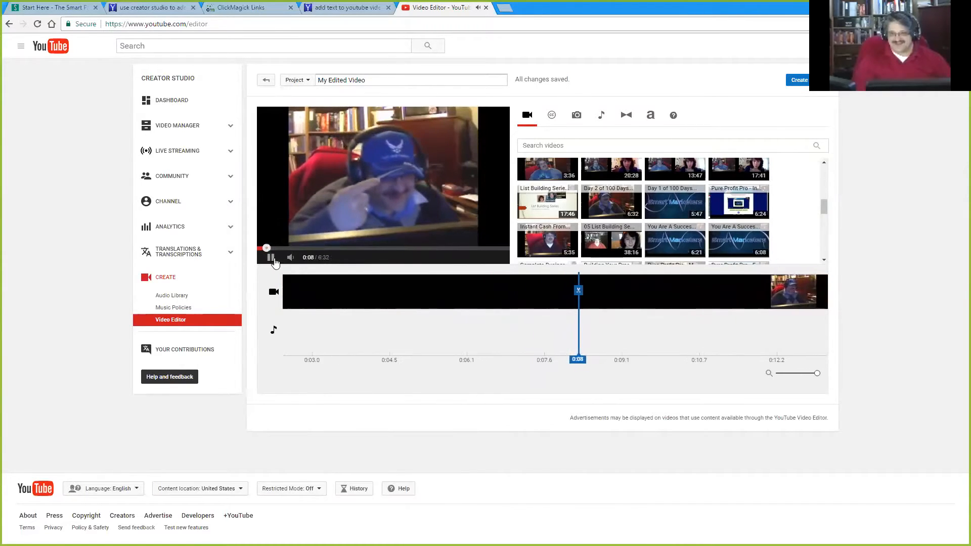
pyautogui.click(272, 258)
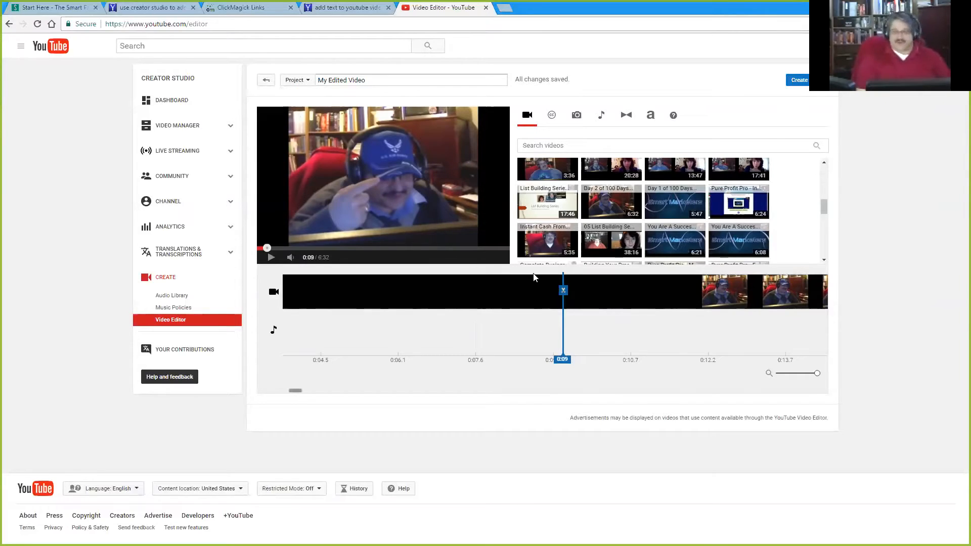
pyautogui.moveTo(563, 298); pyautogui.dragTo(545, 297)
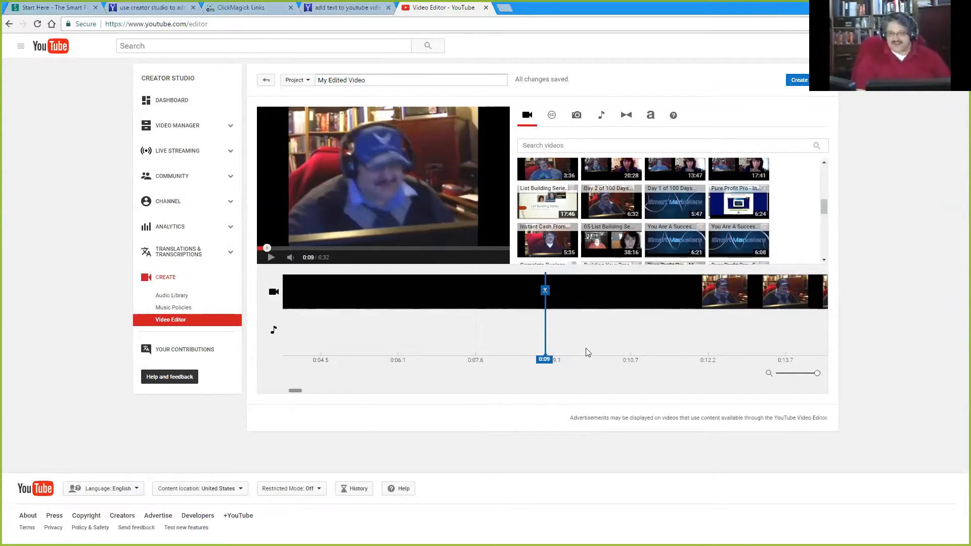
pyautogui.moveTo(546, 295); pyautogui.dragTo(535, 300)
pyautogui.click(534, 295)
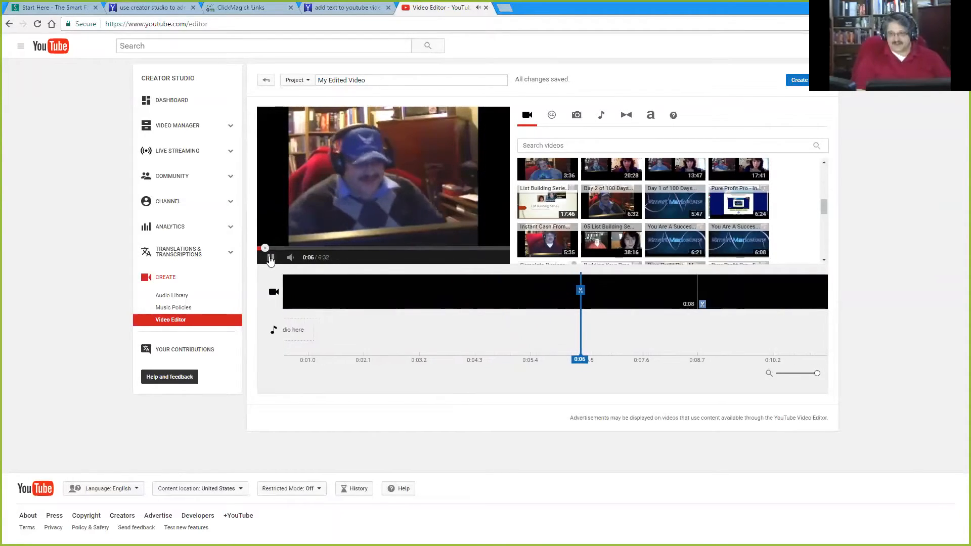
# Play back the first segment ahead of the split and pause the preview at 0:06.
pyautogui.click(349, 337)
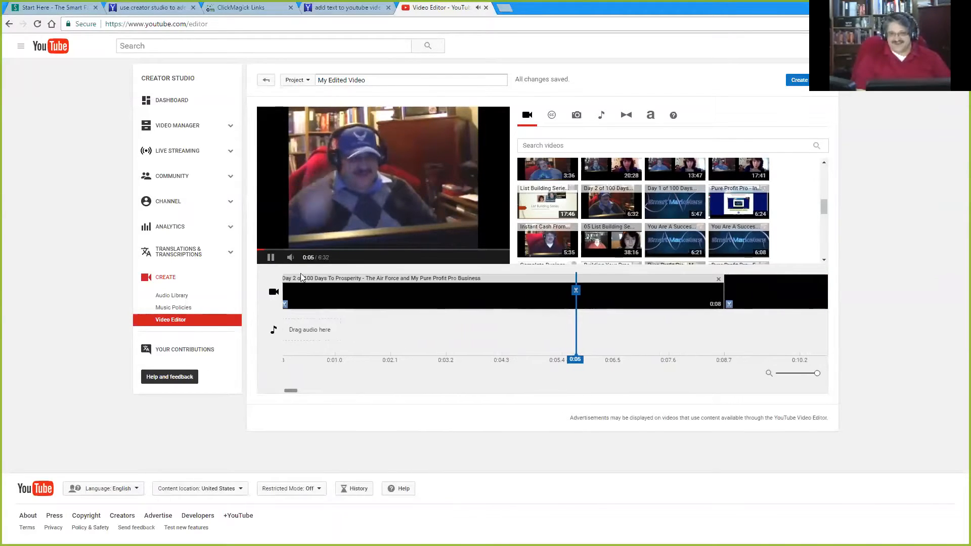
pyautogui.click(271, 258)
pyautogui.click(271, 259)
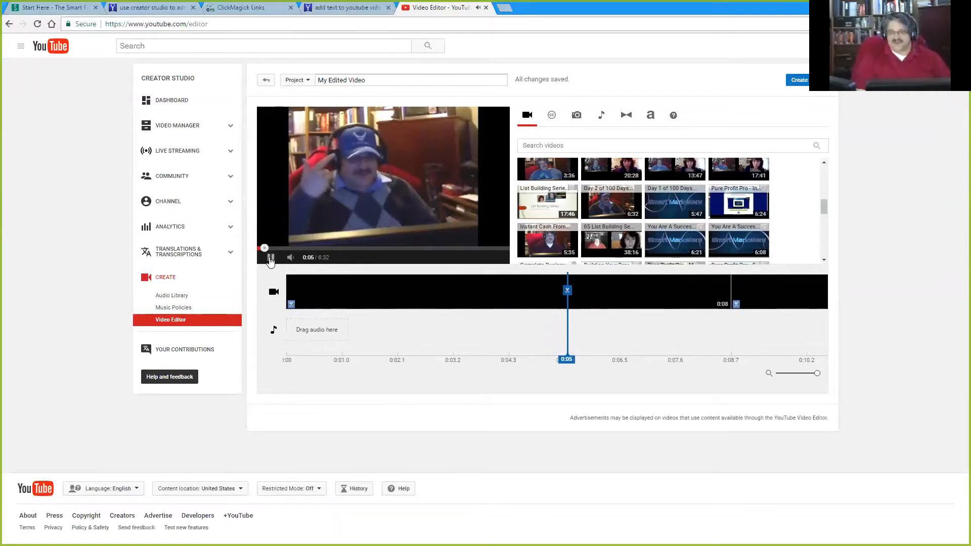
pyautogui.click(270, 258)
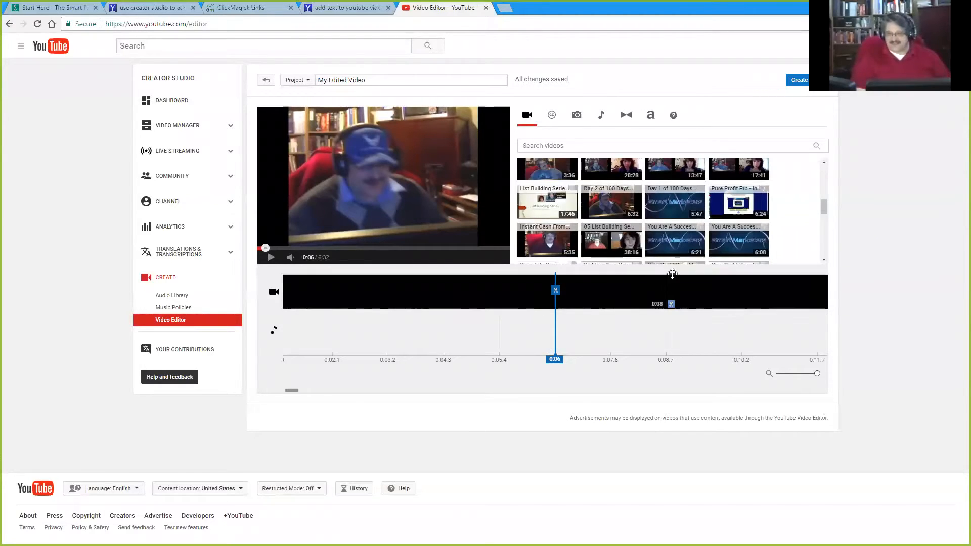
pyautogui.moveTo(662, 281)
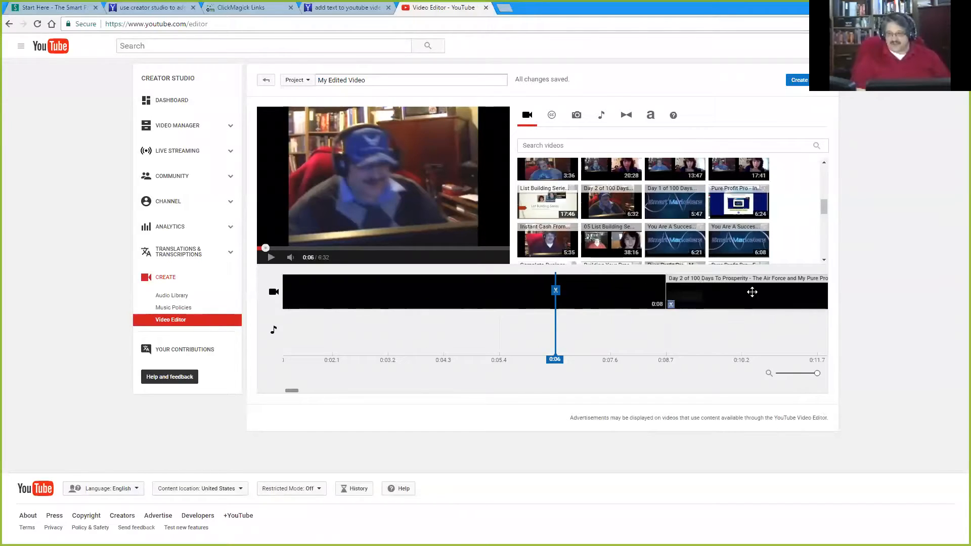
# Replay the opening around the existing split, split the clip again at about 0:06, and play across both cuts.
pyautogui.click(270, 258)
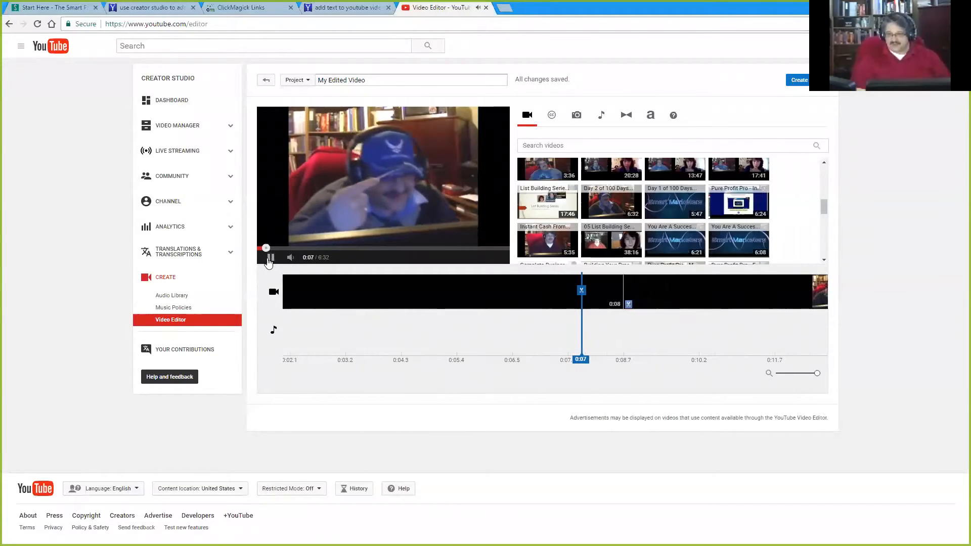
pyautogui.click(270, 258)
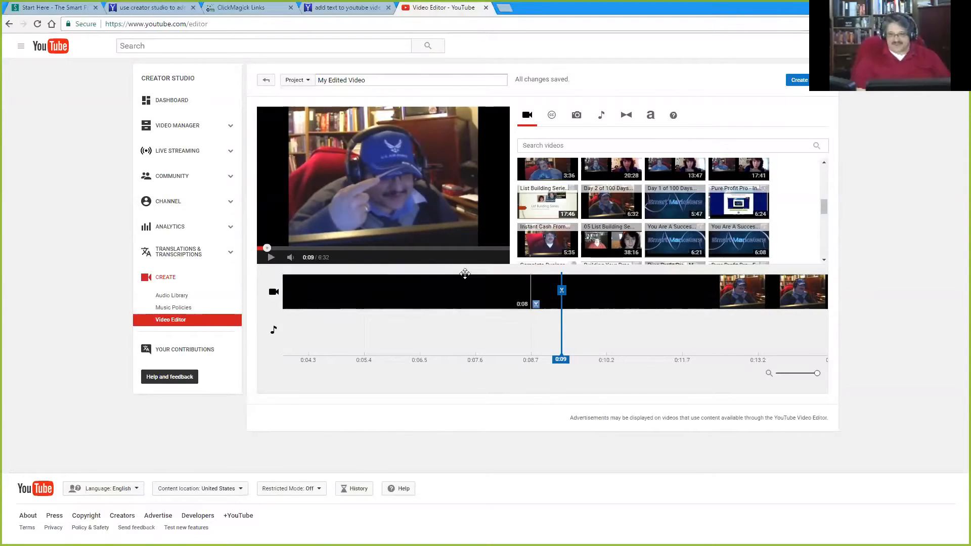
pyautogui.click(318, 338)
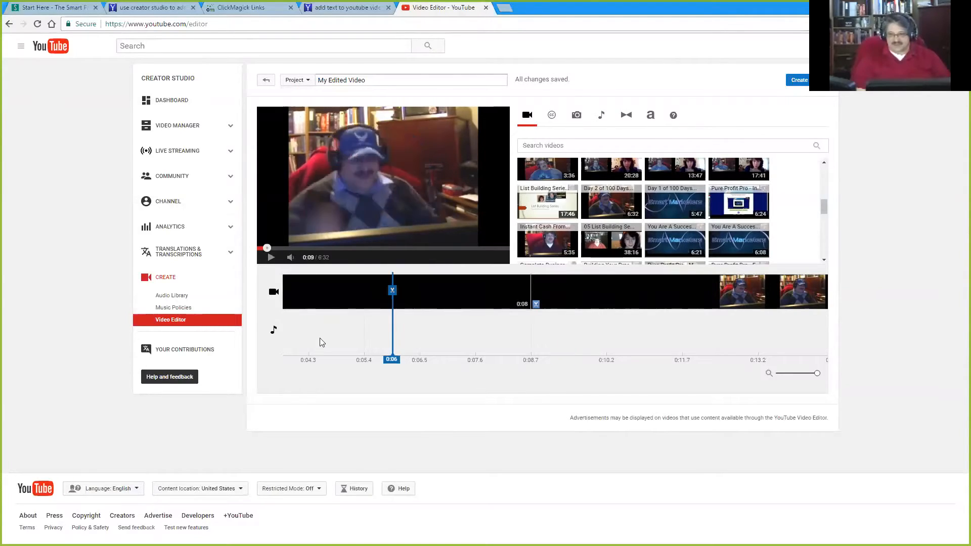
pyautogui.click(272, 258)
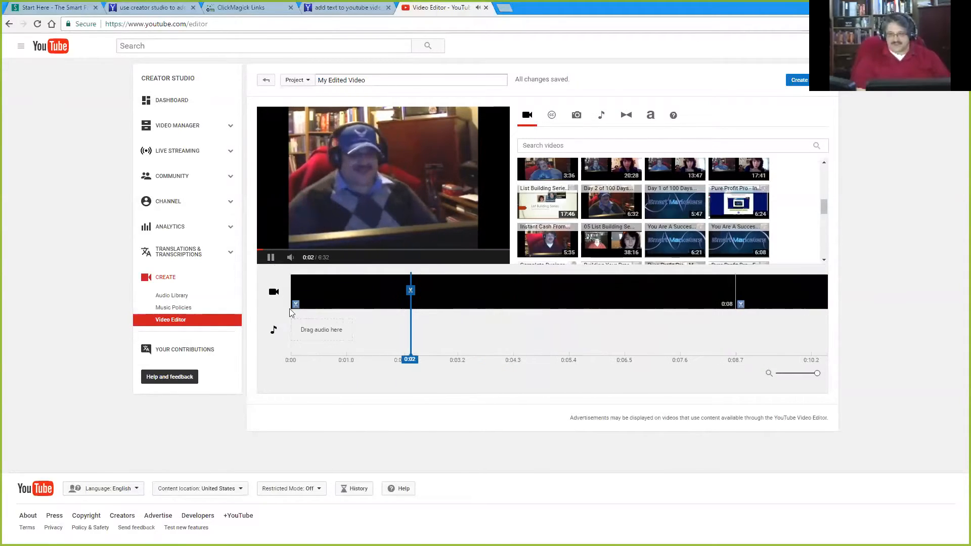
pyautogui.click(271, 258)
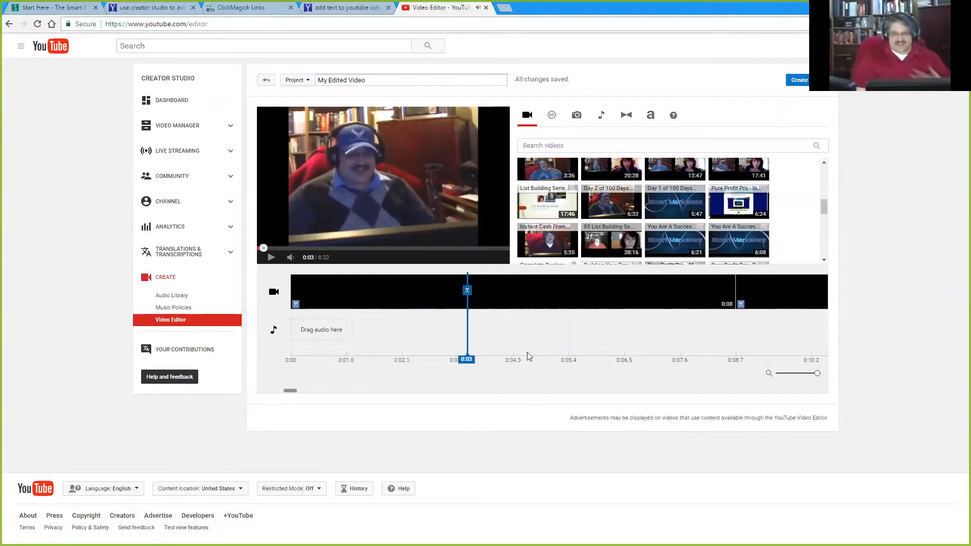
pyautogui.click(272, 259)
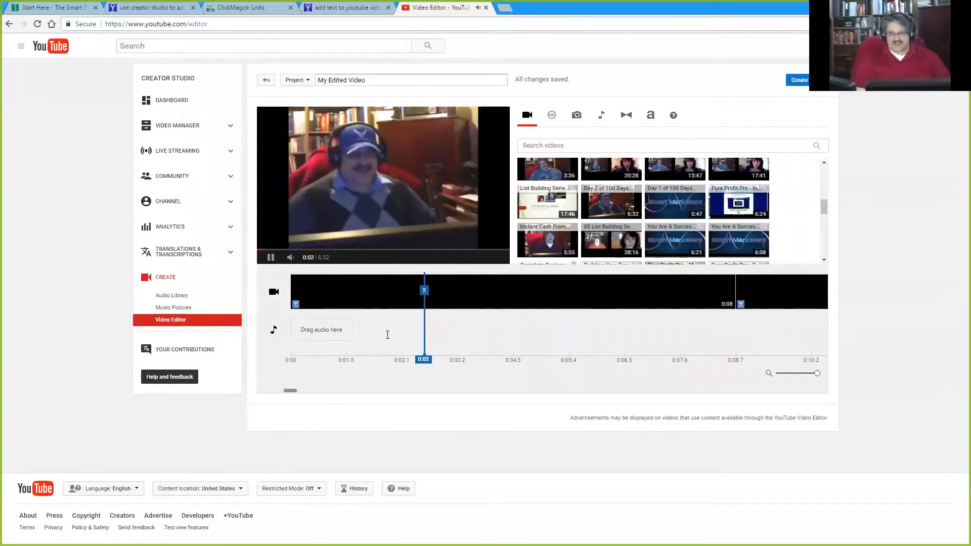
pyautogui.click(271, 259)
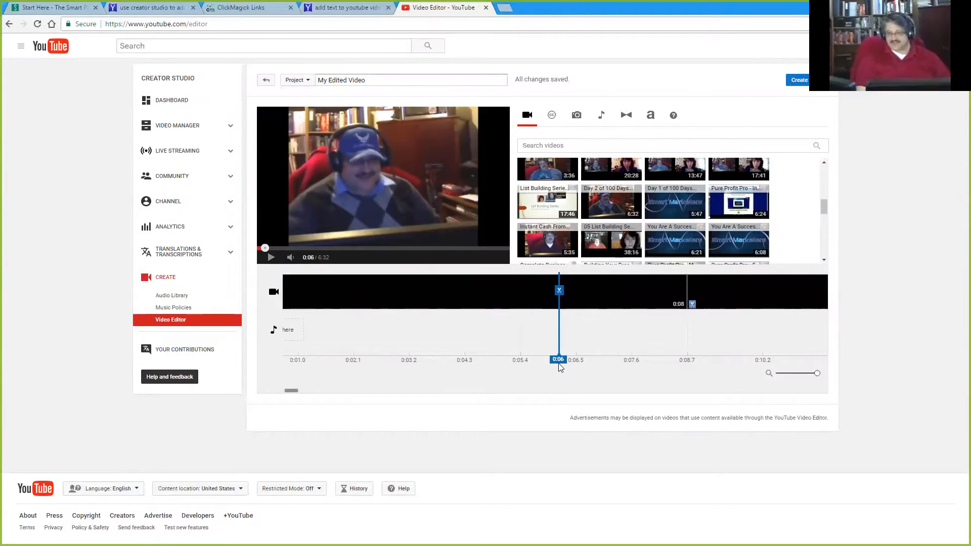
pyautogui.click(559, 291)
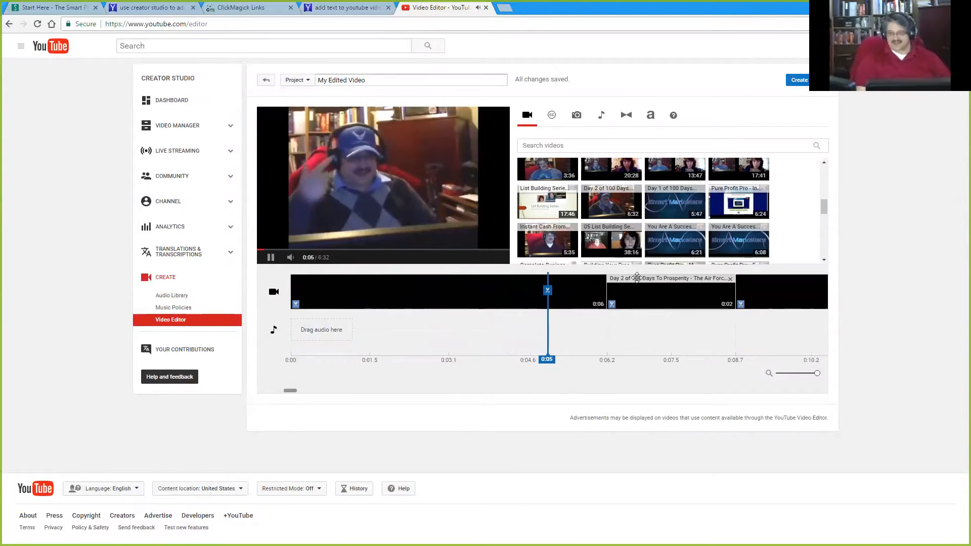
pyautogui.click(269, 258)
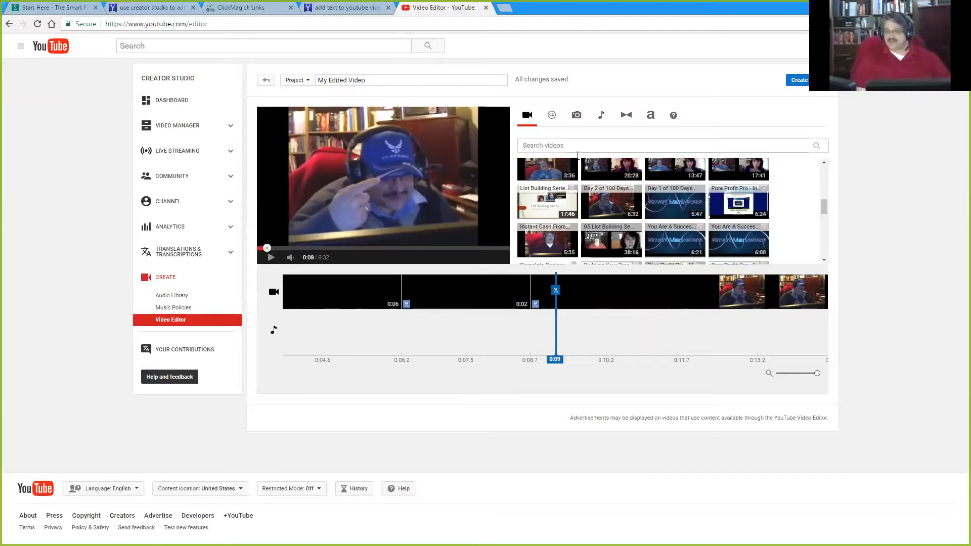
# Add a Banner title to the short segment between the 0:06 and 0:08 splits and play it back.
pyautogui.click(649, 119)
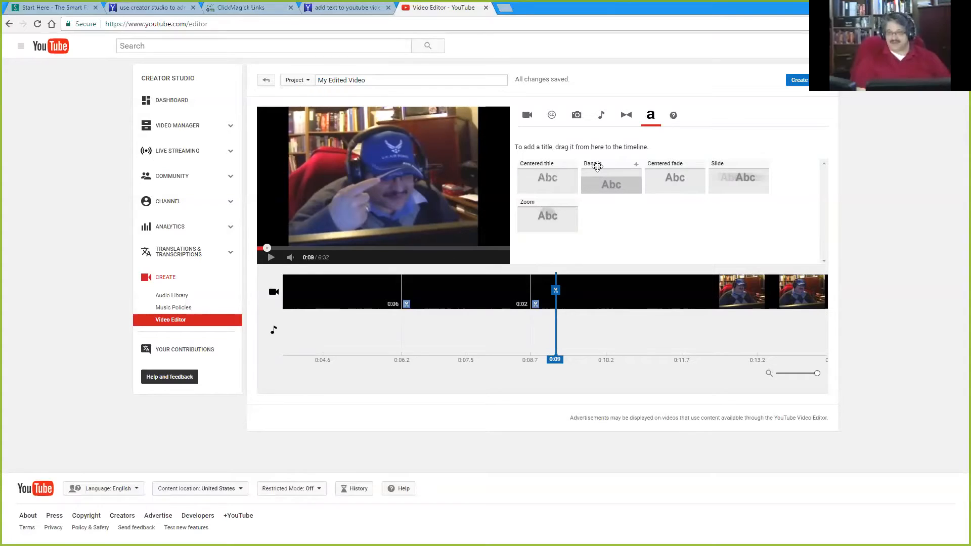
pyautogui.moveTo(598, 168)
pyautogui.mouseDown()
pyautogui.moveTo(564, 213)
pyautogui.moveTo(467, 275)
pyautogui.moveTo(465, 291)
pyautogui.moveTo(604, 185)
pyautogui.mouseUp()
pyautogui.moveTo(488, 288)
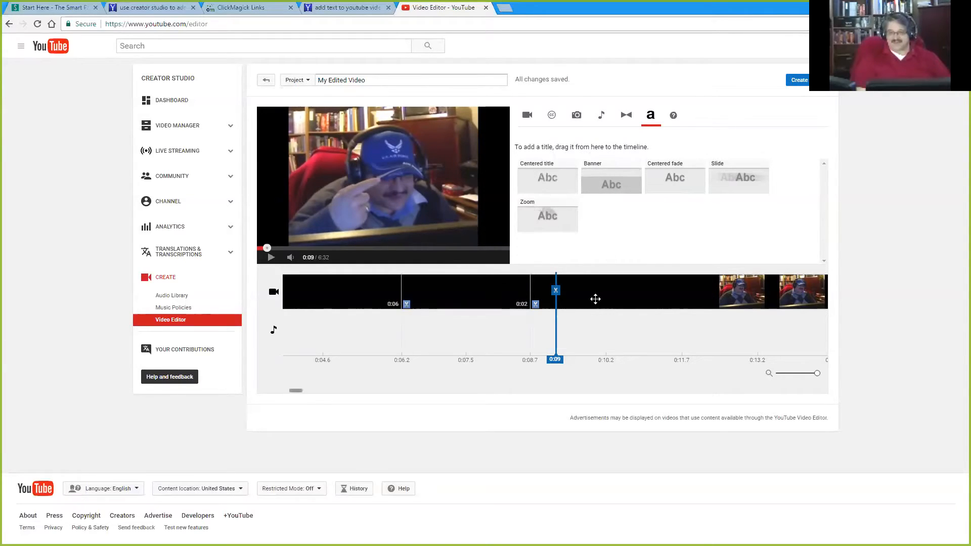
pyautogui.moveTo(595, 299)
pyautogui.moveTo(297, 285)
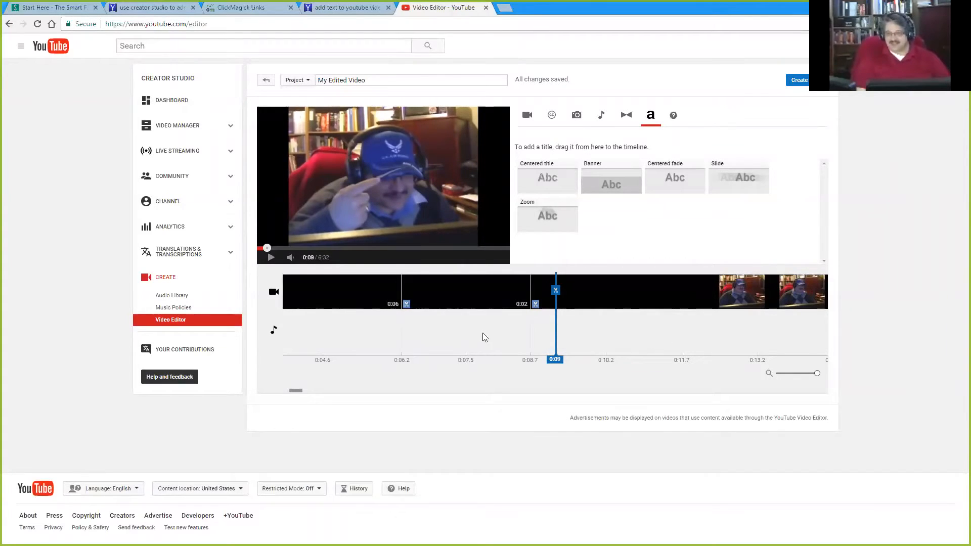
pyautogui.moveTo(595, 182); pyautogui.dragTo(462, 294)
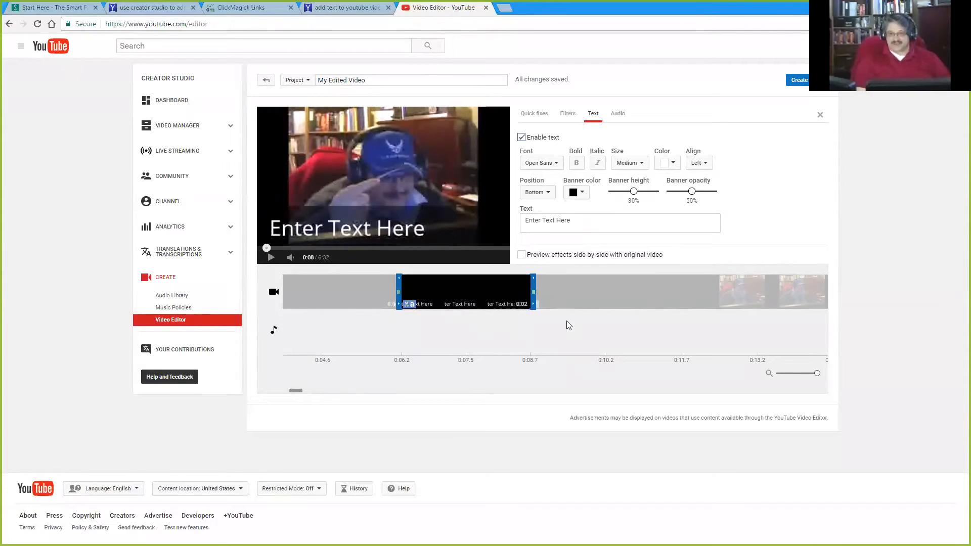
pyautogui.click(271, 258)
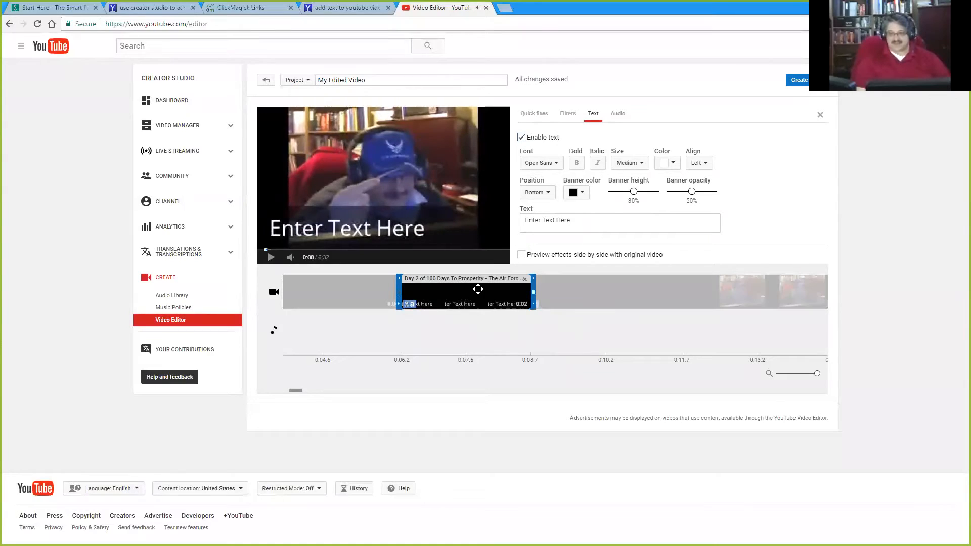
pyautogui.click(270, 258)
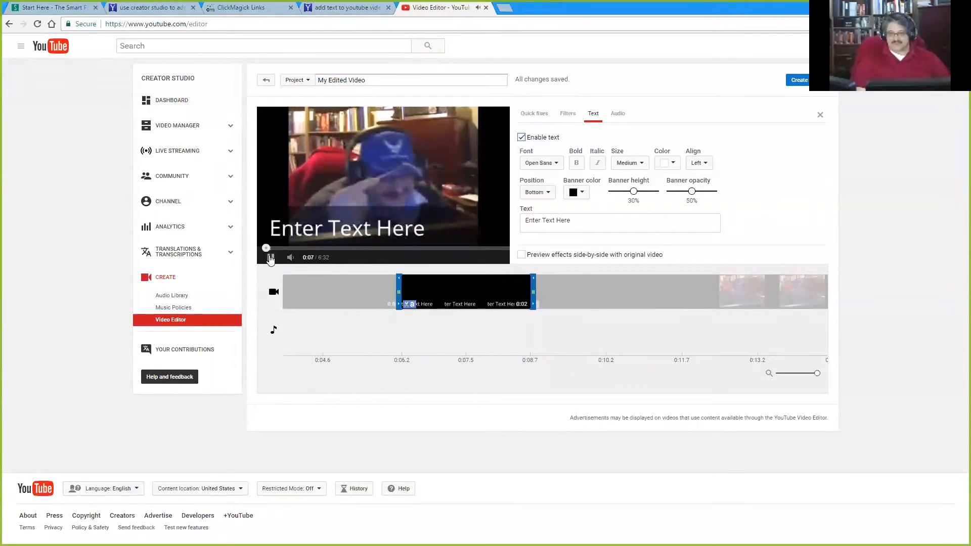
pyautogui.click(271, 258)
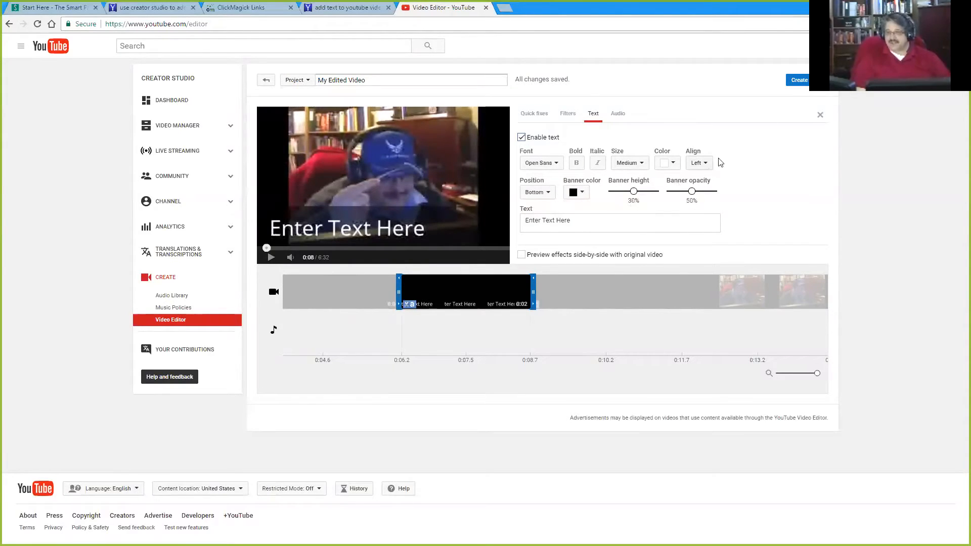
# Set the title's text color to pale yellow and its banner color to red.
pyautogui.click(673, 164)
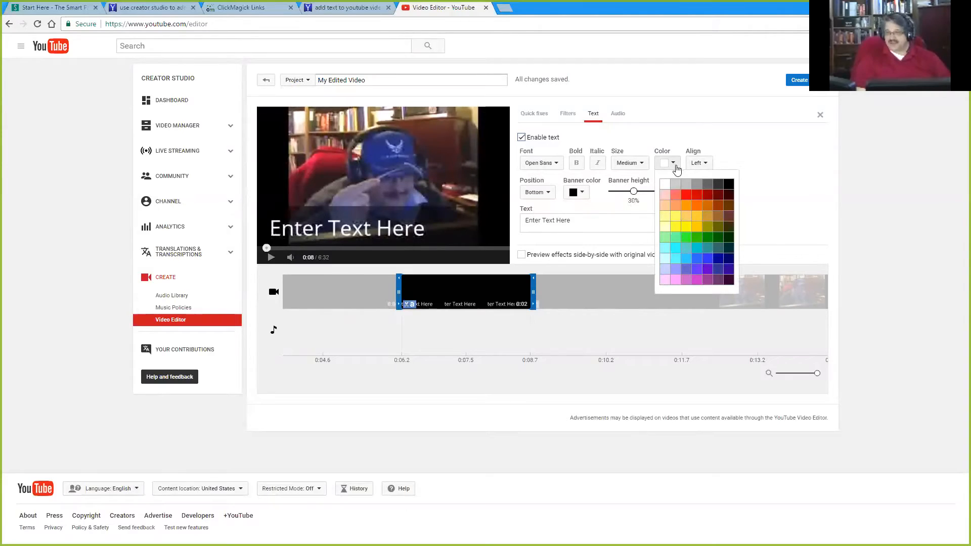
pyautogui.click(676, 216)
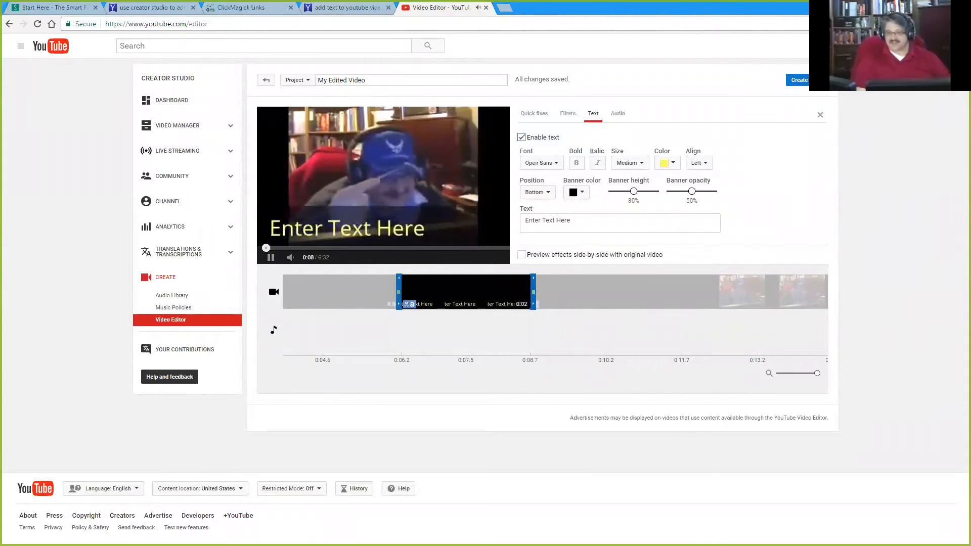
pyautogui.click(668, 163)
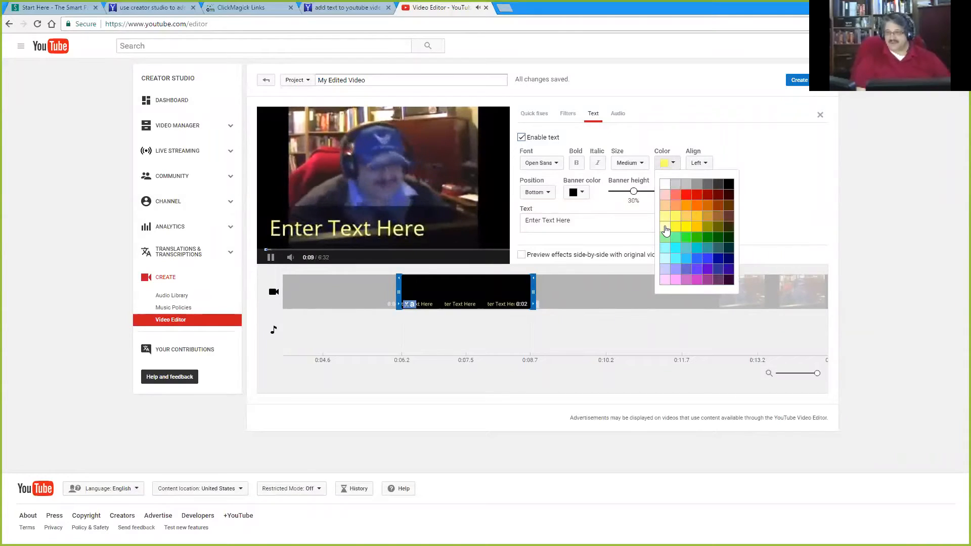
pyautogui.click(666, 227)
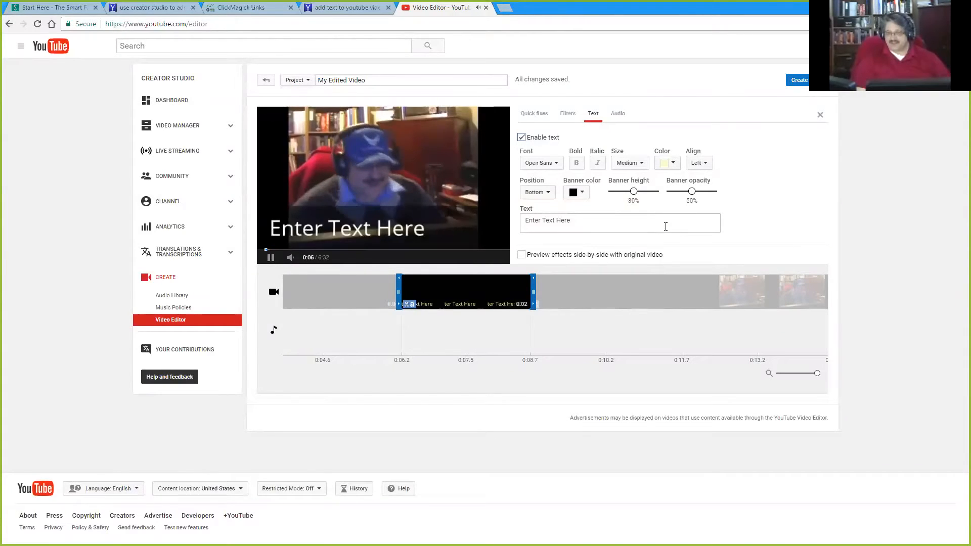
pyautogui.click(584, 196)
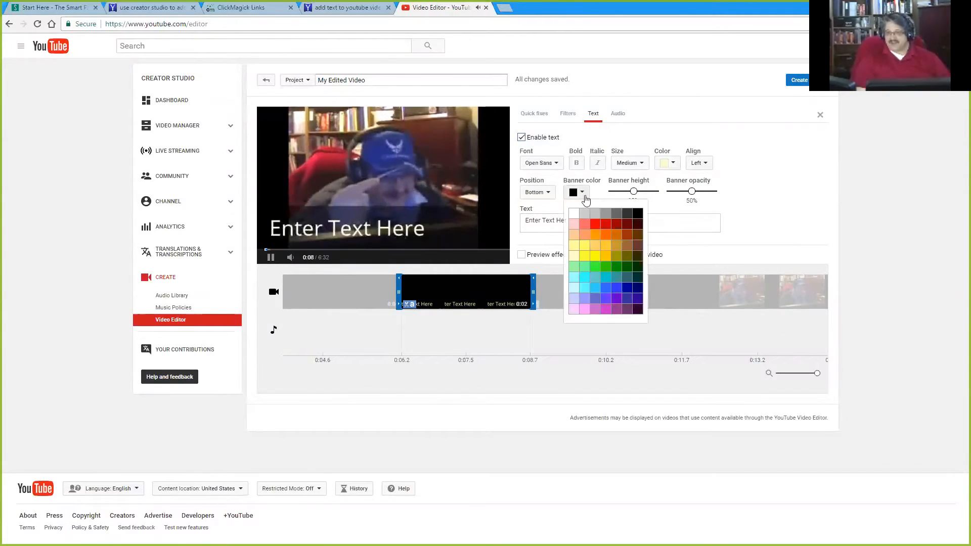
pyautogui.click(597, 226)
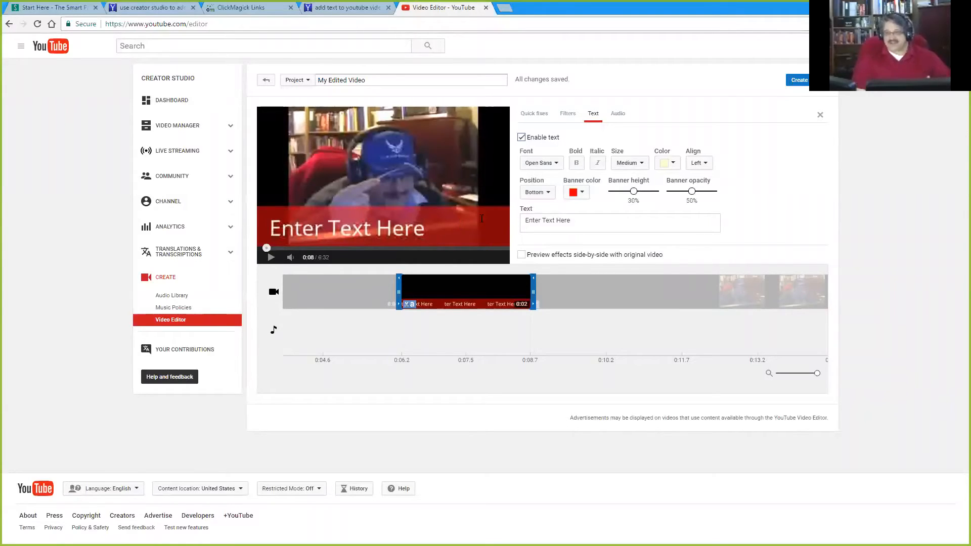
# Try several banner opacities from 10% to 85% against the preview and settle on 35%.
pyautogui.moveTo(691, 196); pyautogui.dragTo(681, 199)
pyautogui.click(441, 233)
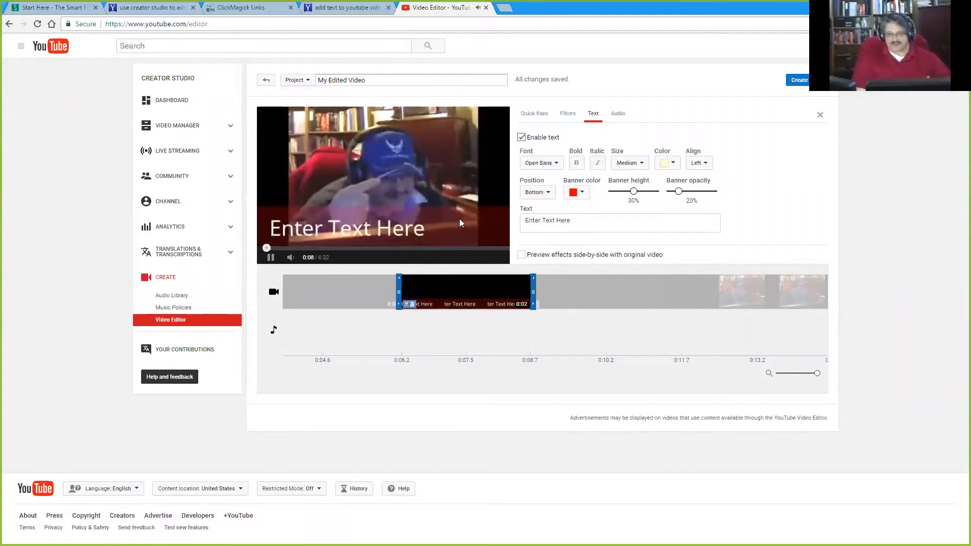
pyautogui.moveTo(681, 191); pyautogui.dragTo(707, 192)
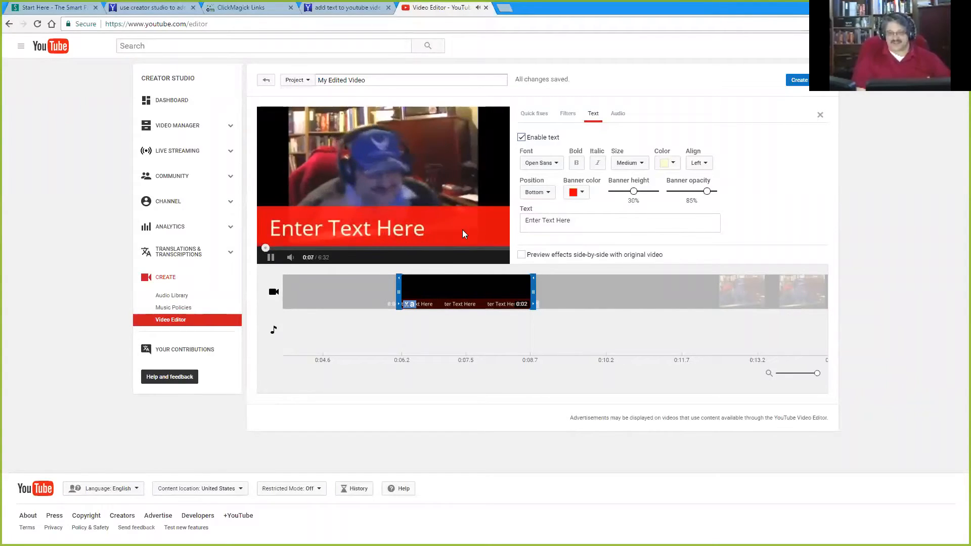
pyautogui.moveTo(707, 192); pyautogui.dragTo(687, 196)
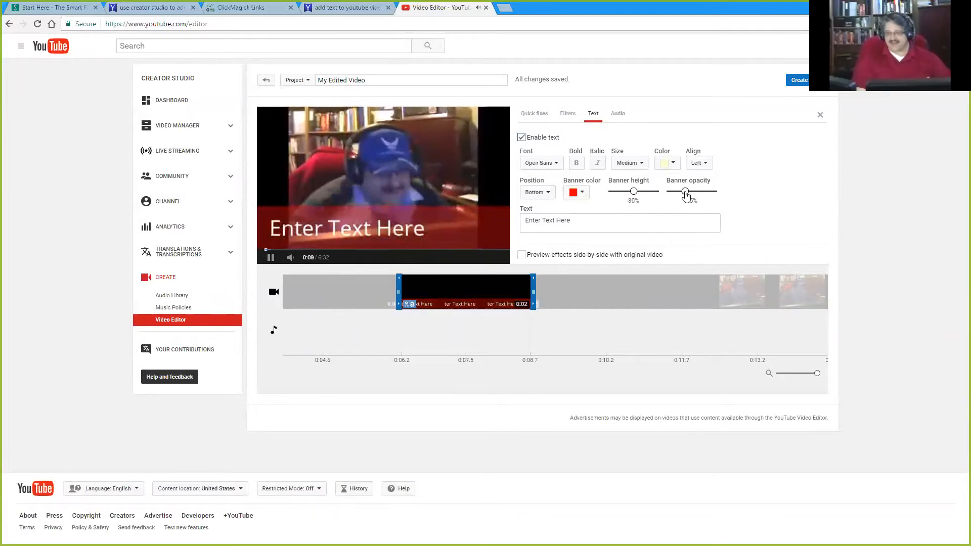
pyautogui.moveTo(685, 193); pyautogui.dragTo(676, 198)
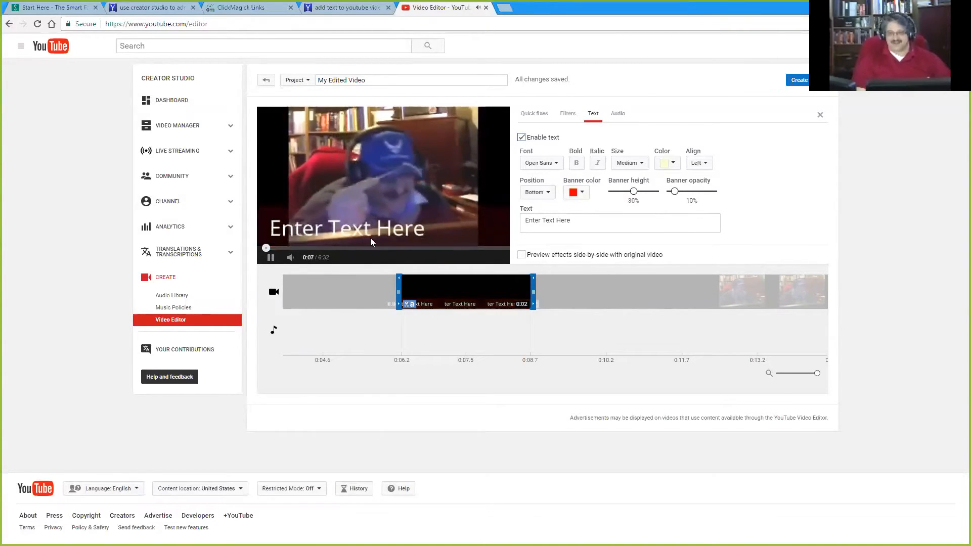
pyautogui.click(374, 219)
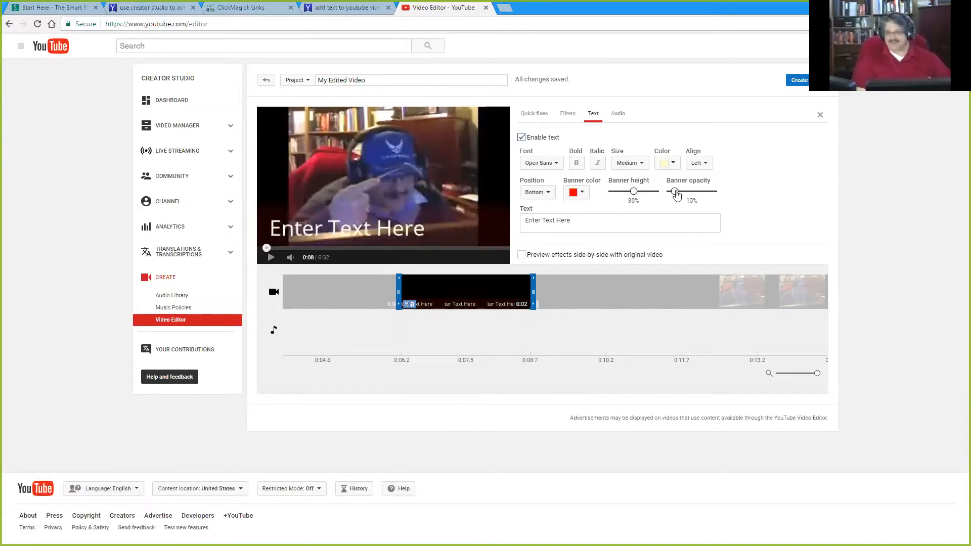
pyautogui.moveTo(676, 196); pyautogui.dragTo(687, 197)
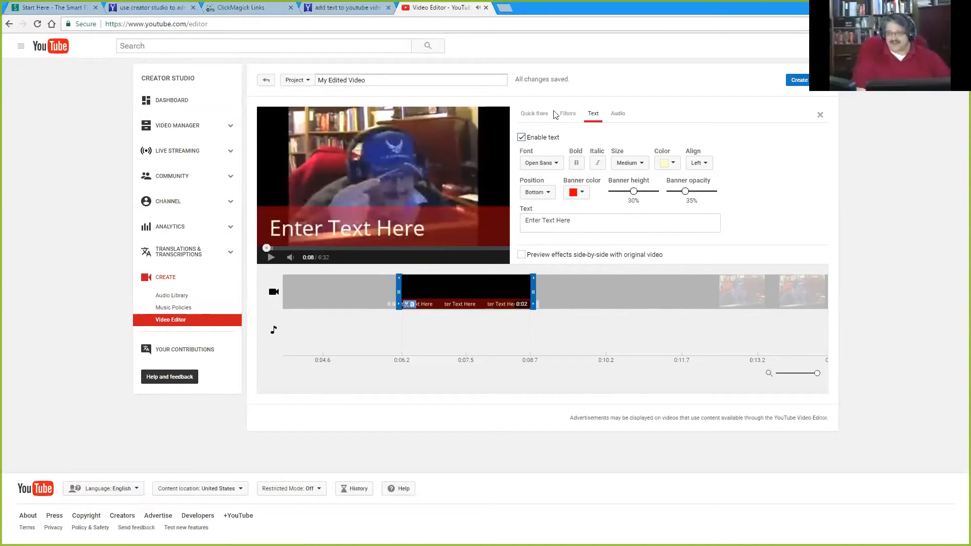
# Look through the segment's quick fixes, filters and audio options and return to its text settings.
pyautogui.click(534, 115)
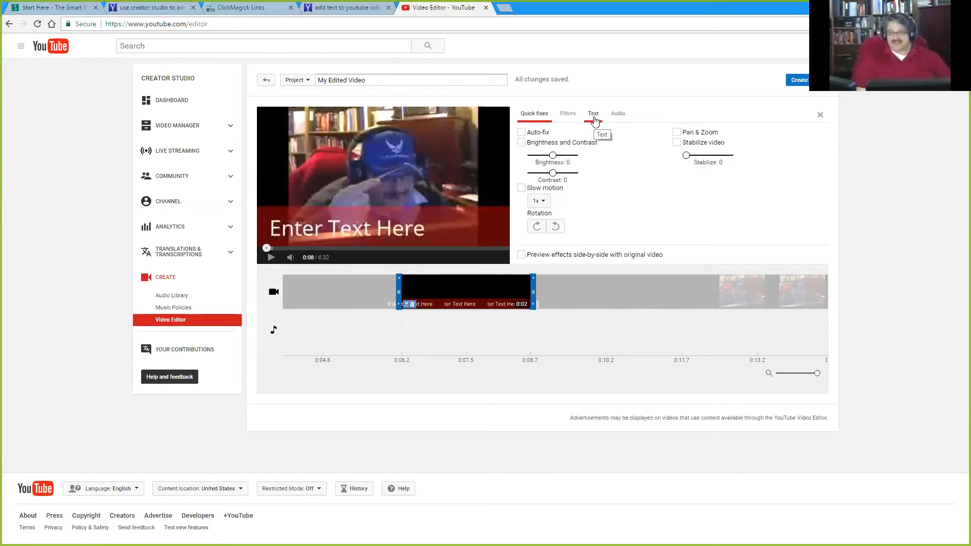
pyautogui.click(569, 118)
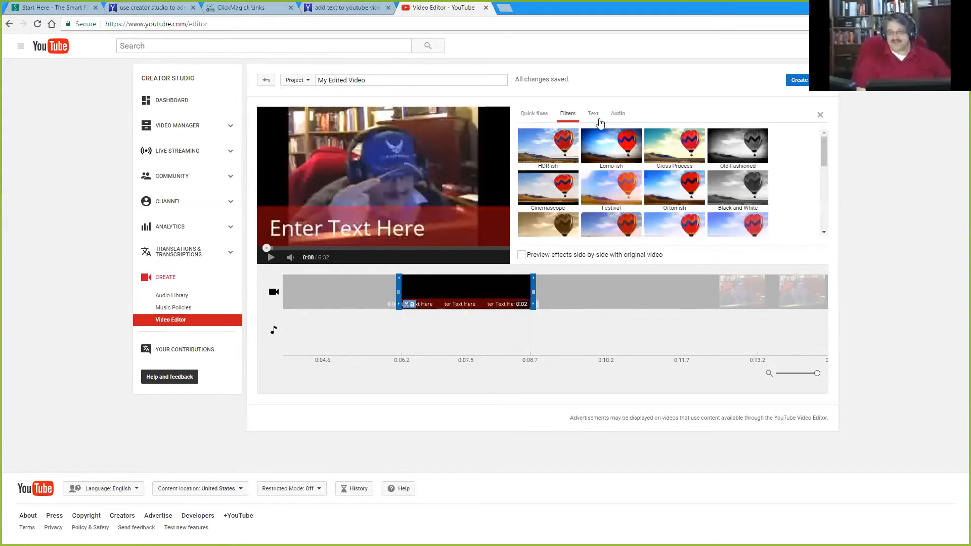
pyautogui.click(598, 120)
pyautogui.click(619, 116)
pyautogui.click(599, 120)
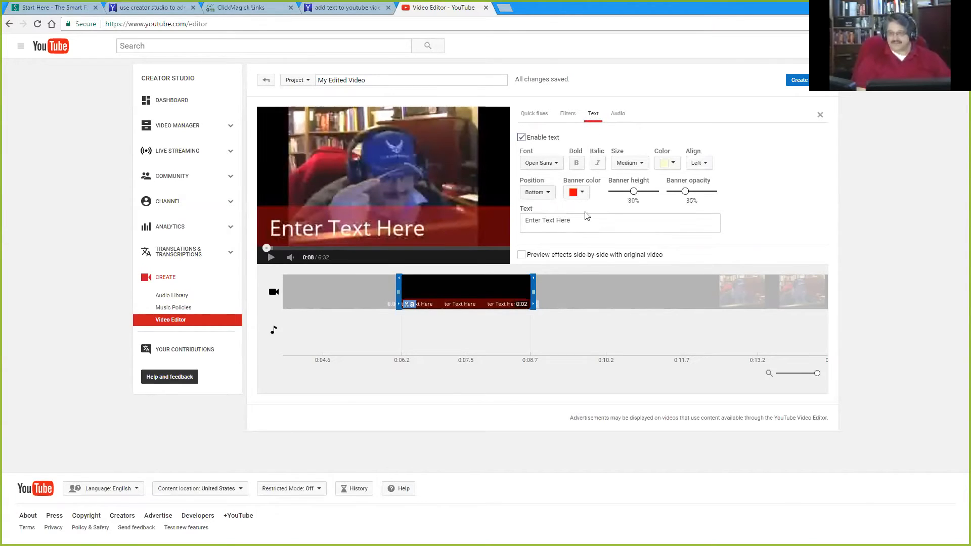
# Replace the banner's placeholder text with "Actually.. the text is correct here!".
pyautogui.moveTo(586, 217); pyautogui.dragTo(425, 221)
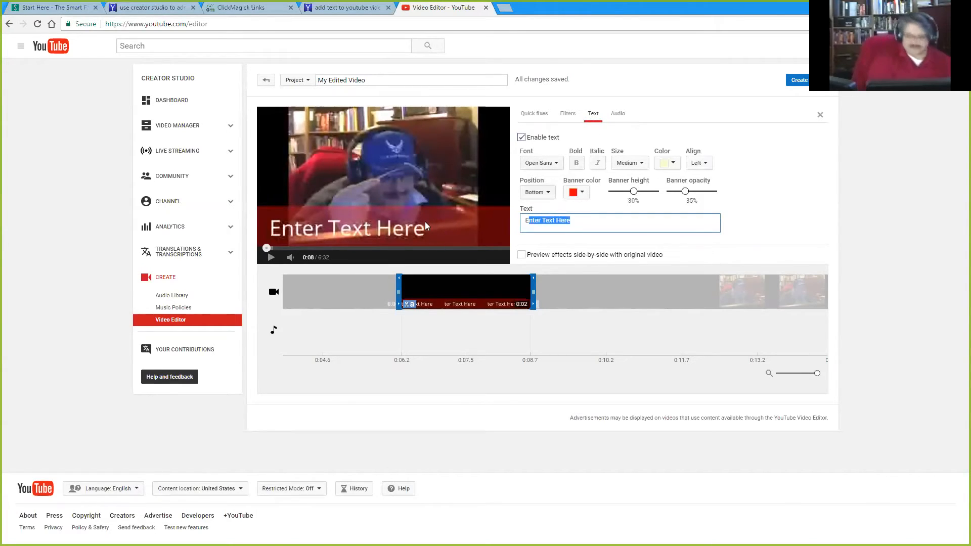
pyautogui.press('BackSpace')
pyautogui.write('ACtua')
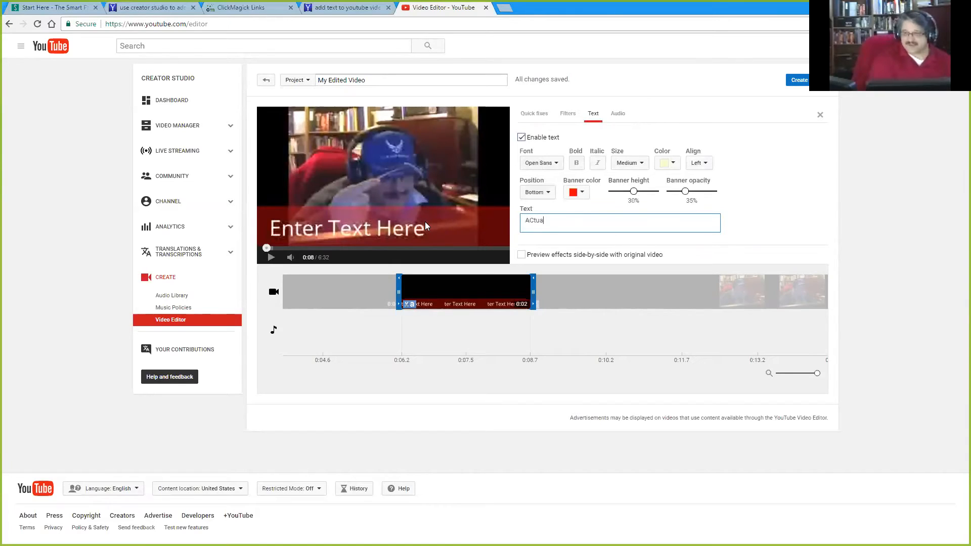
pyautogui.press('BackSpace')
pyautogui.press('BackSpace')
pyautogui.press('BackSpace')
pyautogui.write('ctually.. ')
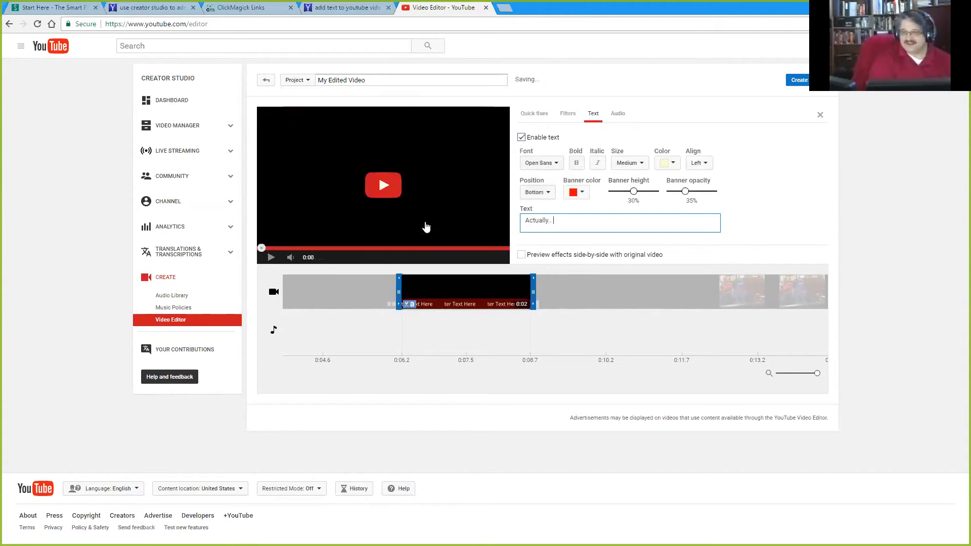
pyautogui.write('the text is correct here!')
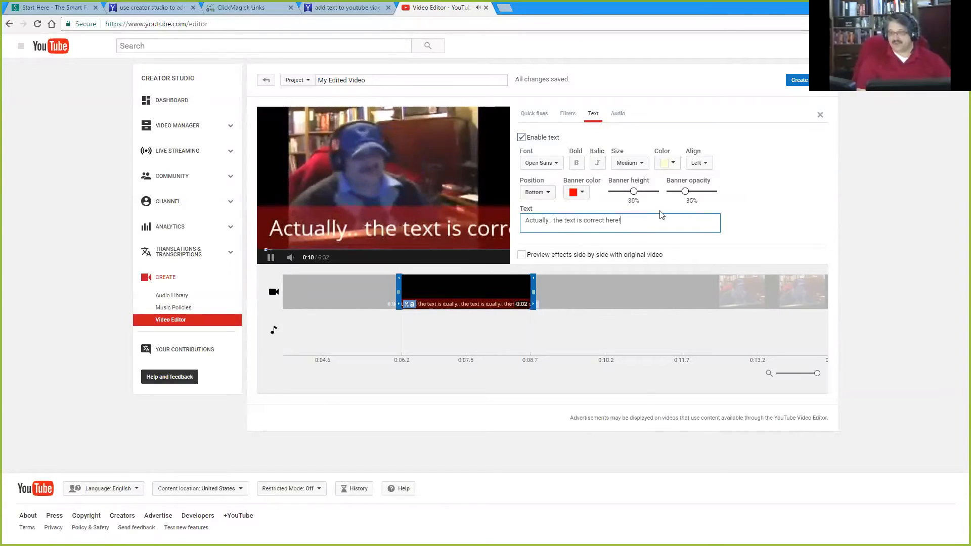
# Try the banner text at XX-Small and XX-Large against the preview and settle on the Small size.
pyautogui.click(538, 215)
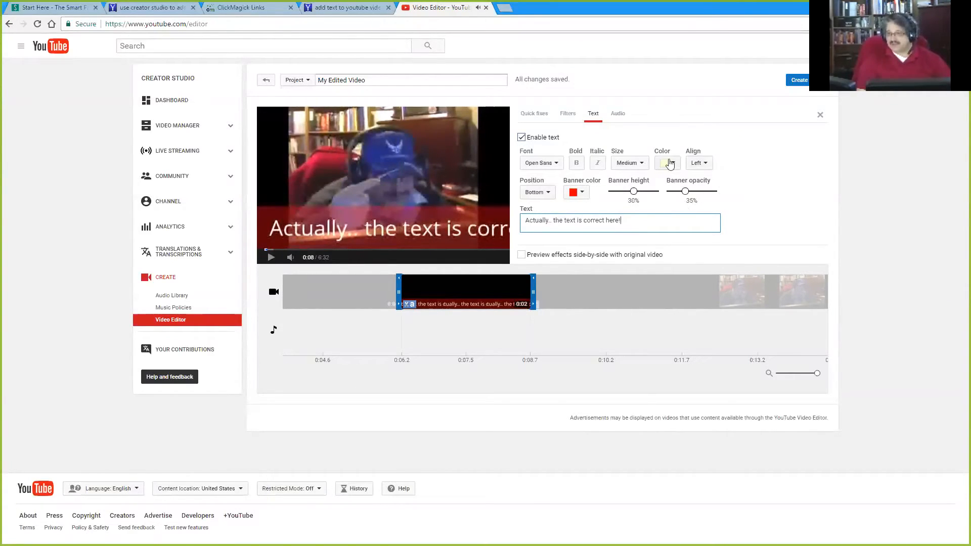
pyautogui.click(645, 166)
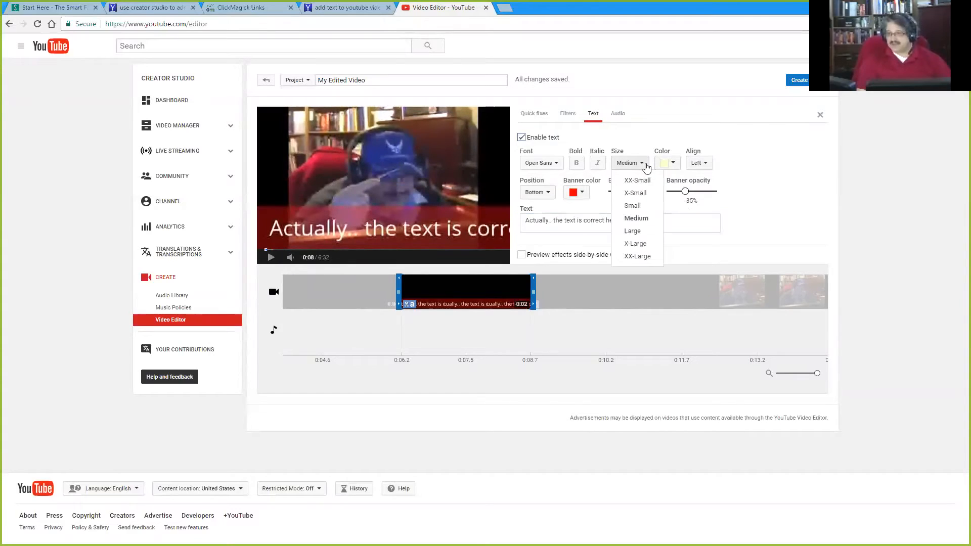
pyautogui.click(640, 206)
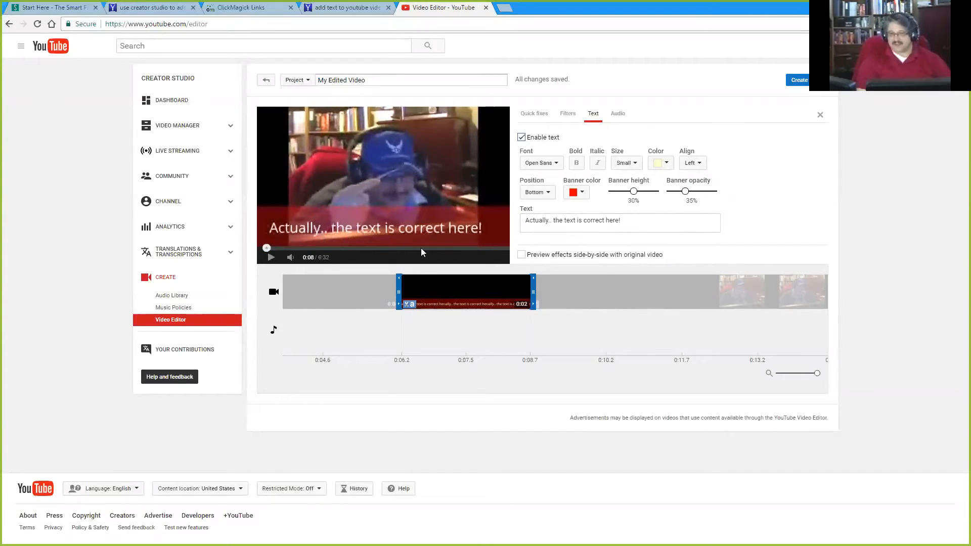
pyautogui.click(639, 165)
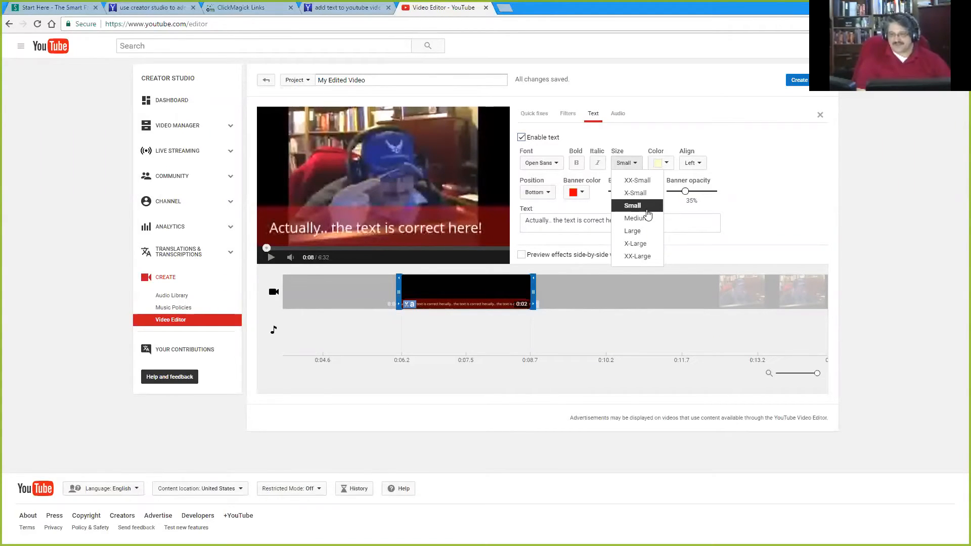
pyautogui.click(637, 181)
pyautogui.click(638, 164)
pyautogui.click(634, 255)
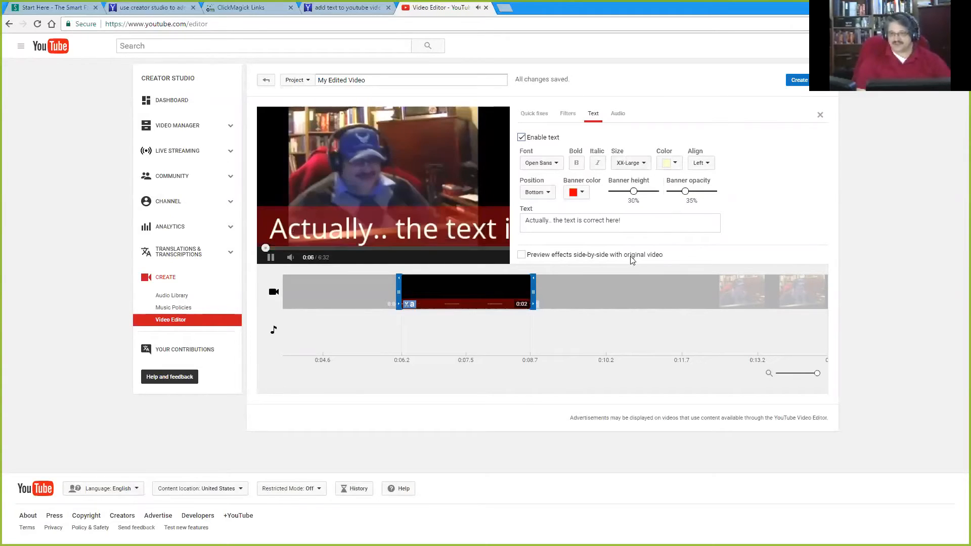
pyautogui.click(645, 163)
pyautogui.click(642, 205)
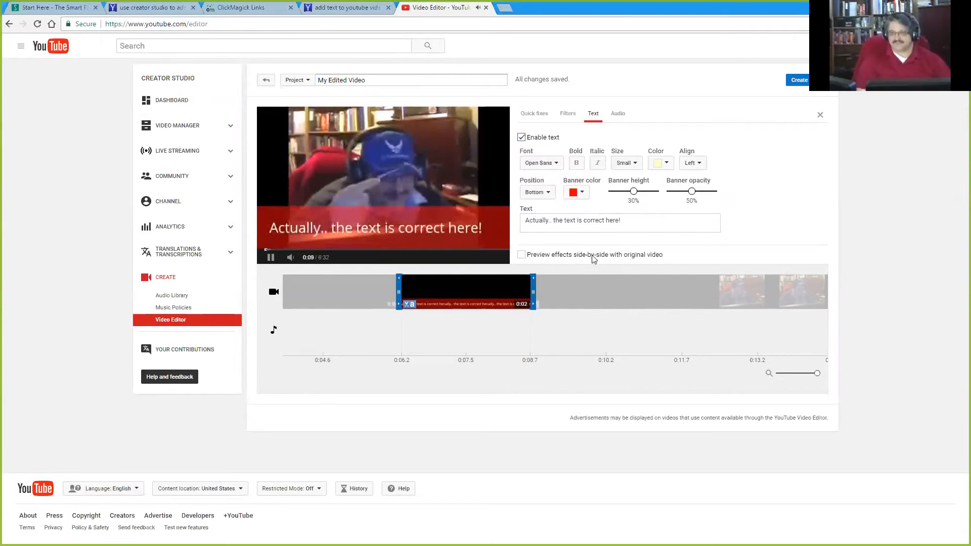
# Set the banner opacity to 40% and the banner's text color to white.
pyautogui.moveTo(692, 191); pyautogui.dragTo(687, 197)
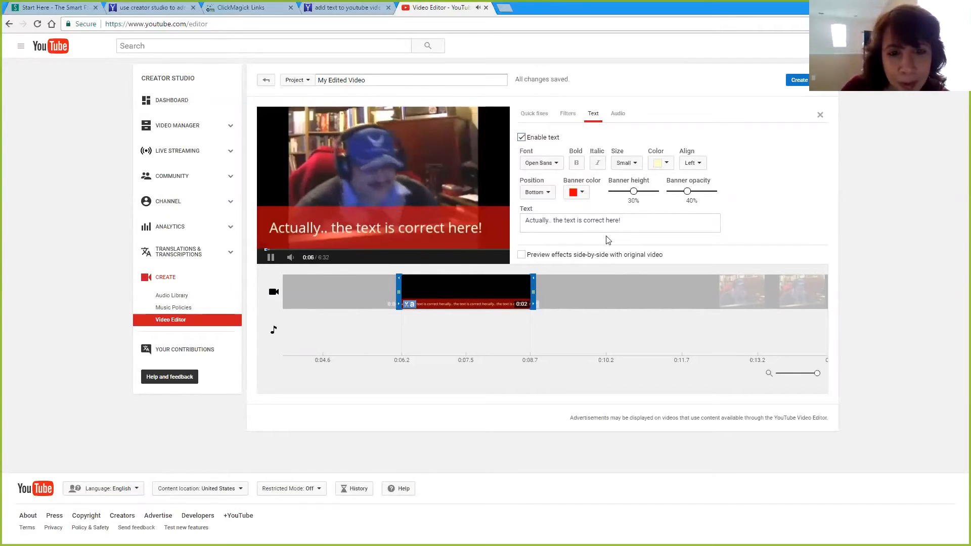
pyautogui.click(668, 164)
pyautogui.click(658, 185)
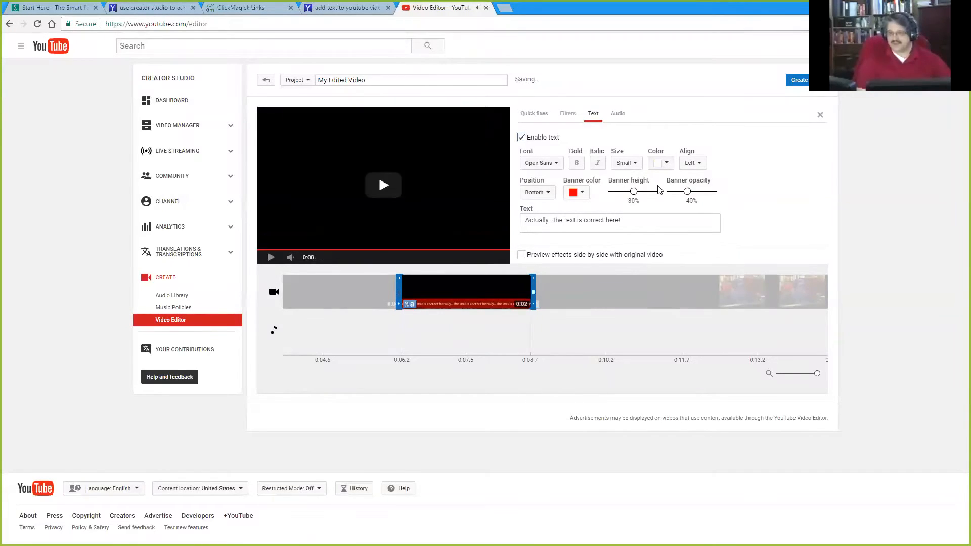
# Compare bold and italic styling on the banner text and keep only bold.
pyautogui.click(580, 166)
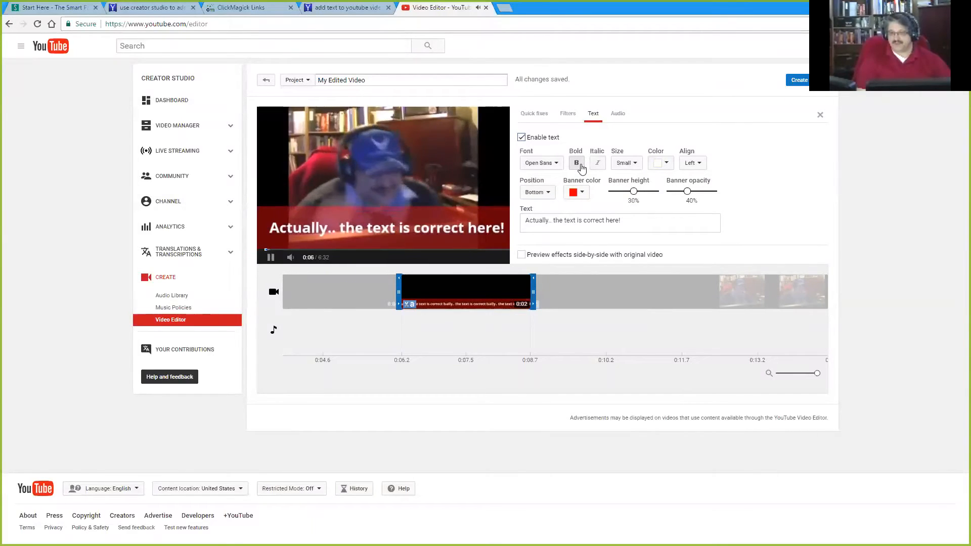
pyautogui.click(581, 166)
pyautogui.click(598, 166)
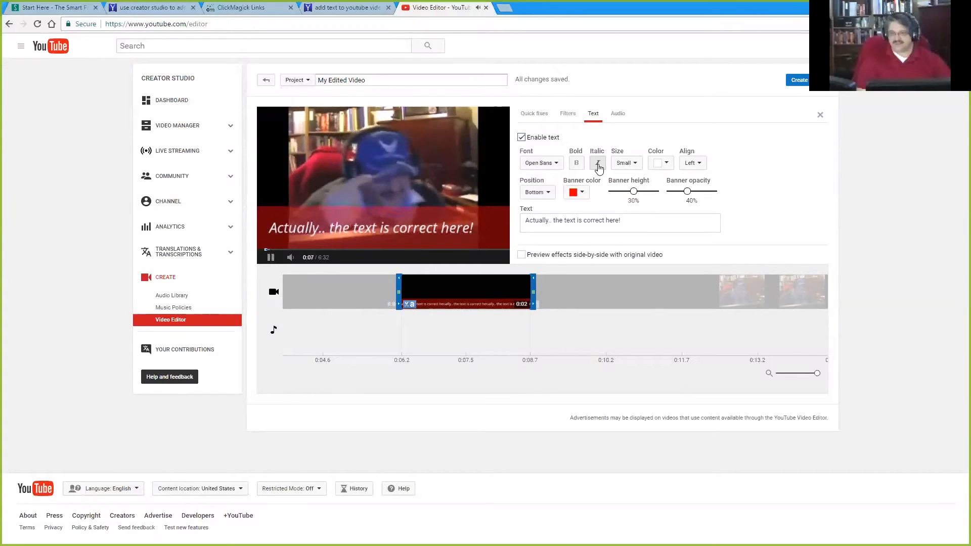
pyautogui.click(599, 166)
pyautogui.click(580, 167)
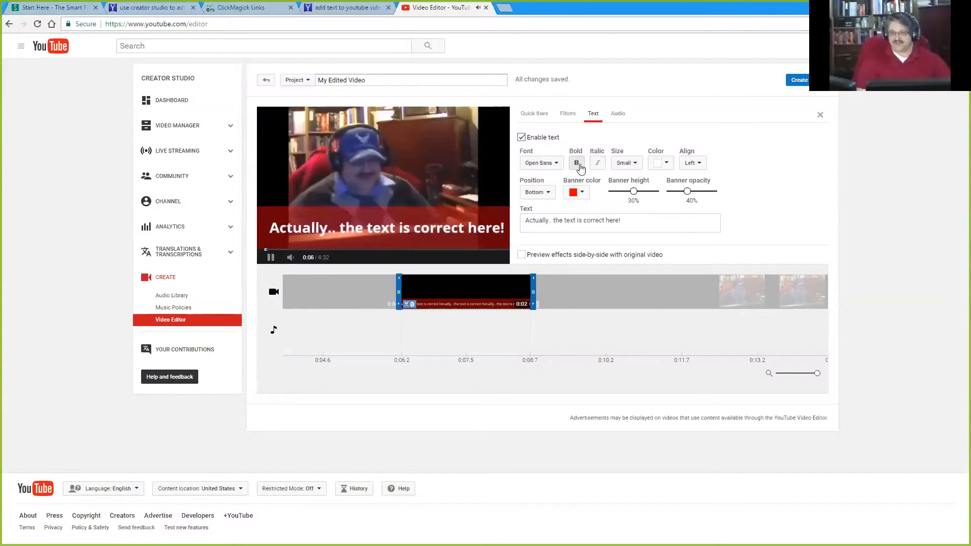
# Try the Lobster font on the banner text, then choose Bodoni and keep it bold.
pyautogui.click(556, 164)
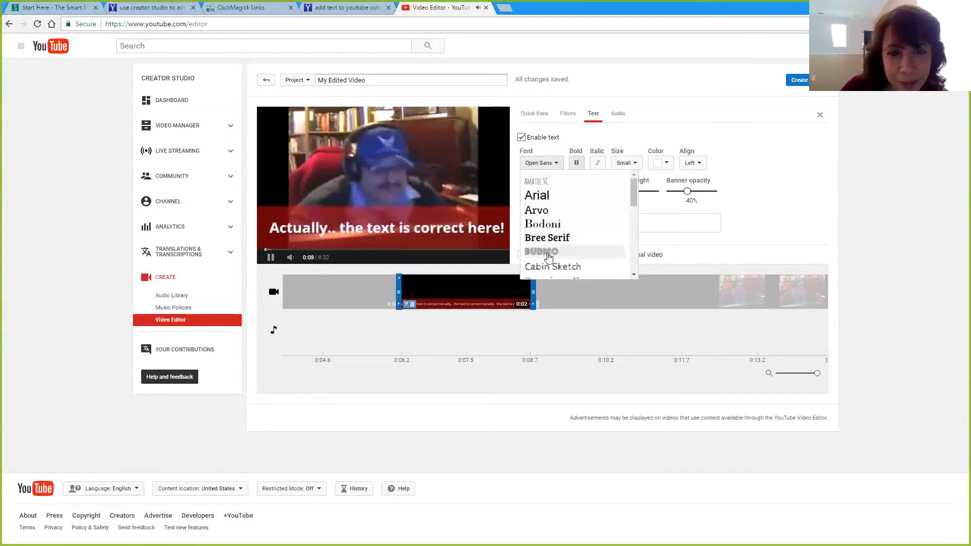
pyautogui.scroll(-5, 559, 252)
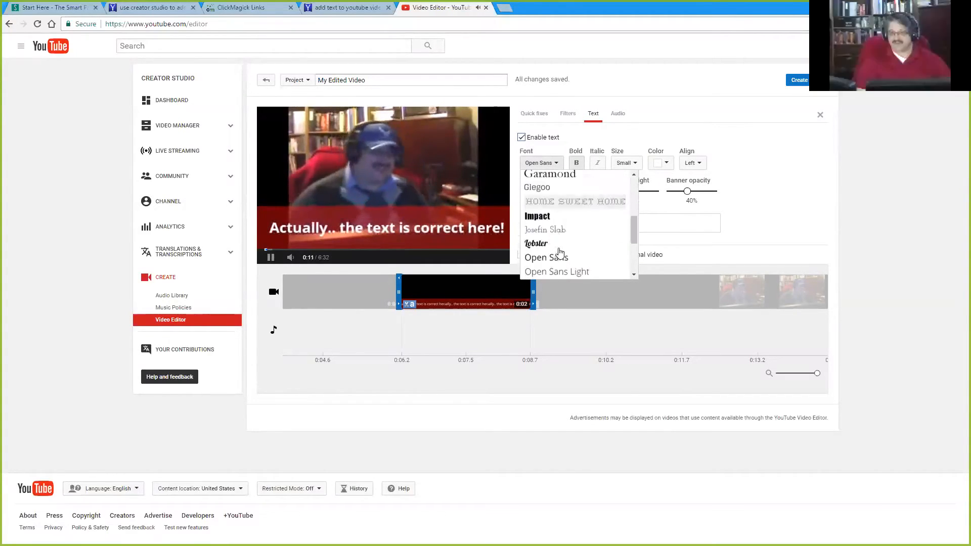
pyautogui.scroll(-2, 560, 253)
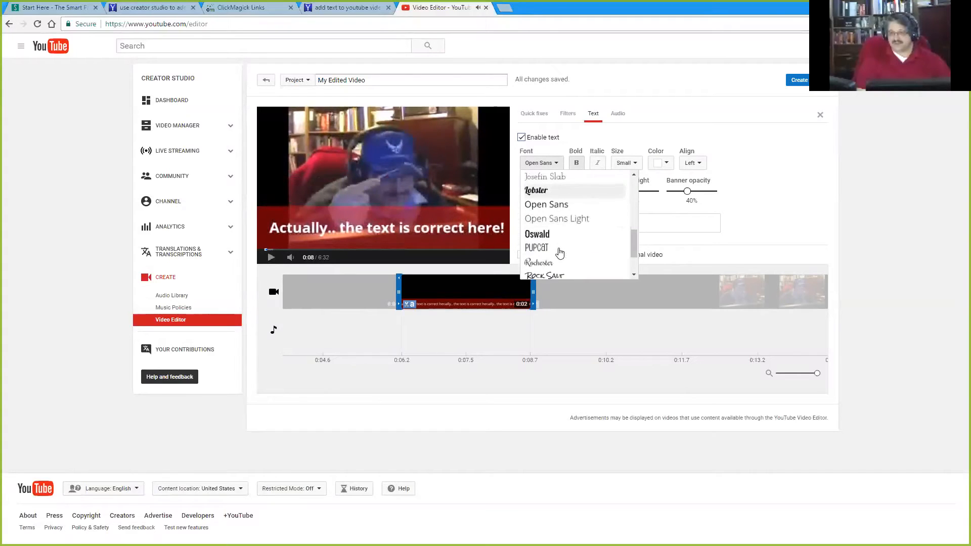
pyautogui.click(537, 196)
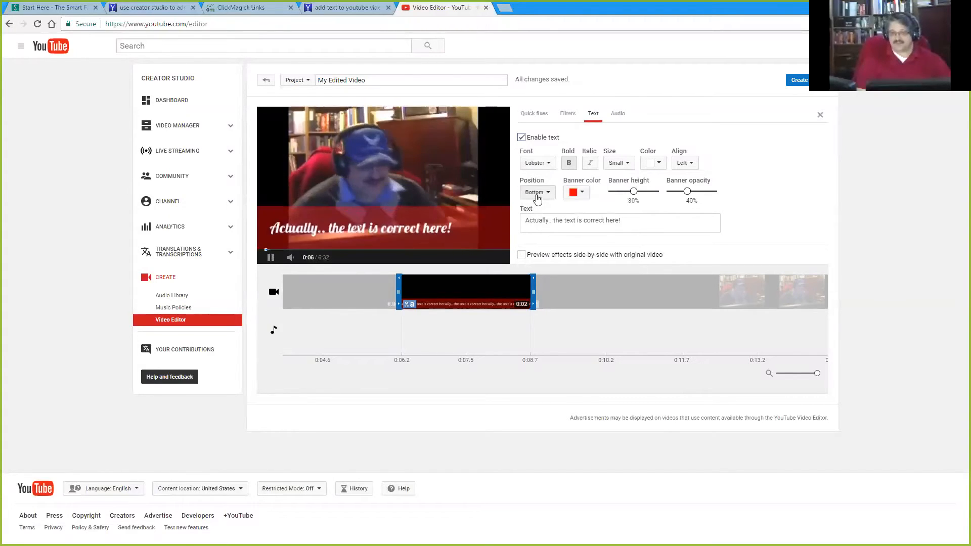
pyautogui.click(550, 164)
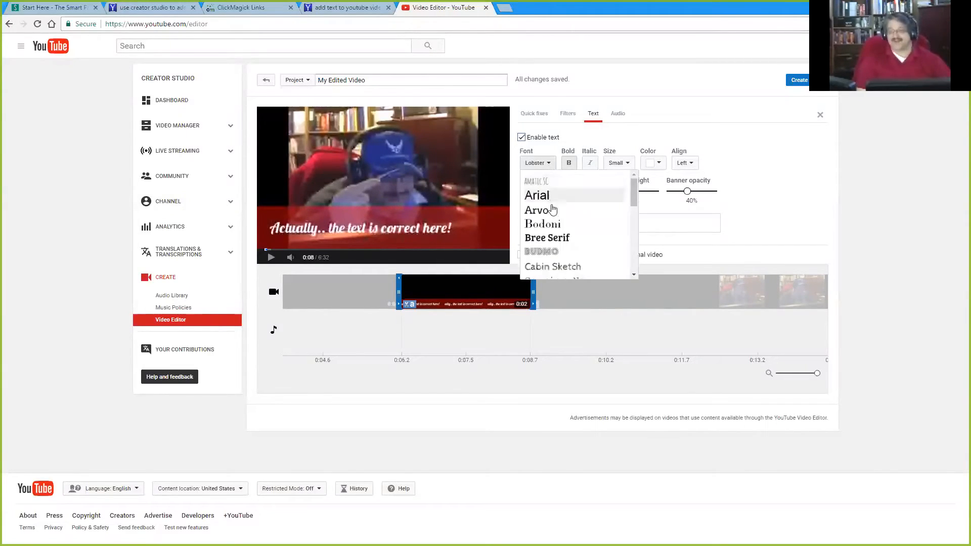
pyautogui.click(564, 225)
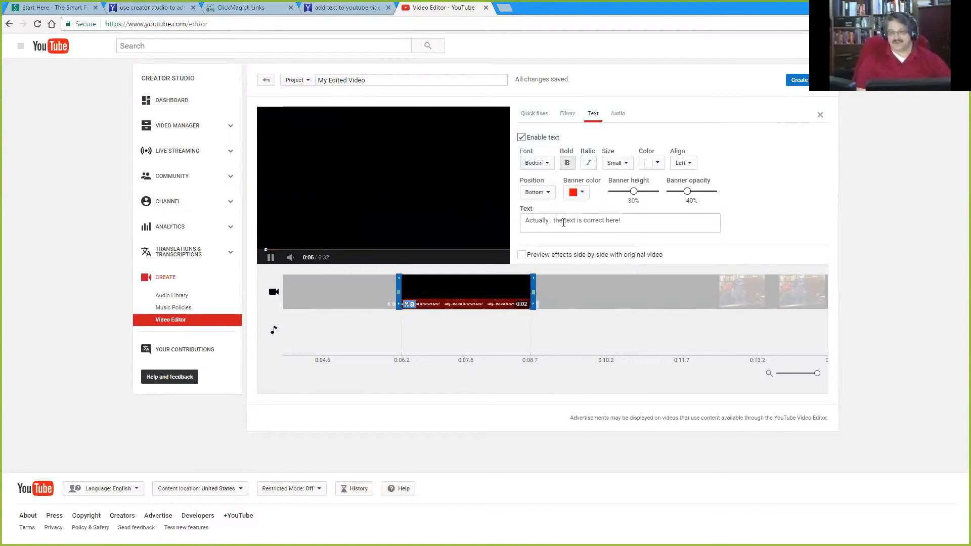
pyautogui.click(569, 163)
pyautogui.click(568, 163)
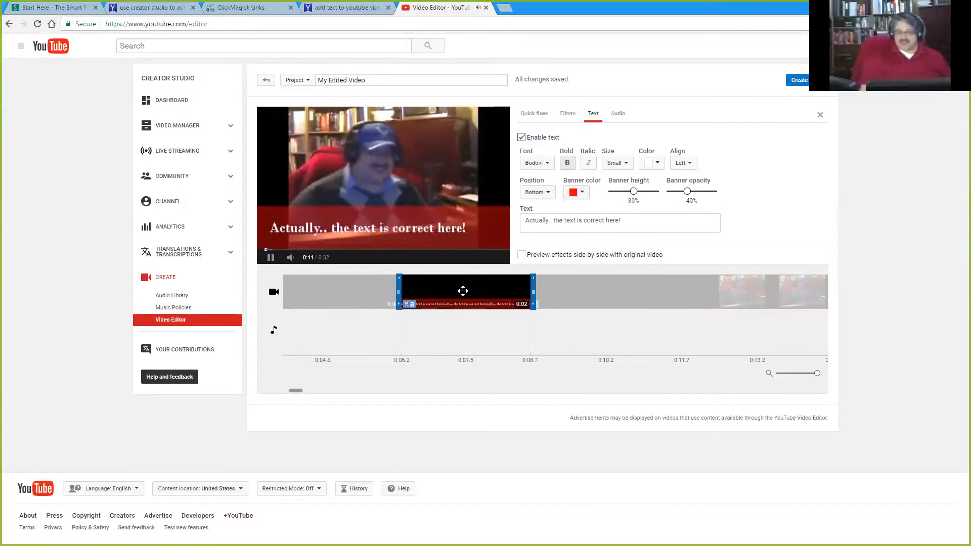
# Leave the segment's text settings and add the 0:08 SmartMarketers clip from the video library to the end of the timeline.
pyautogui.click(536, 317)
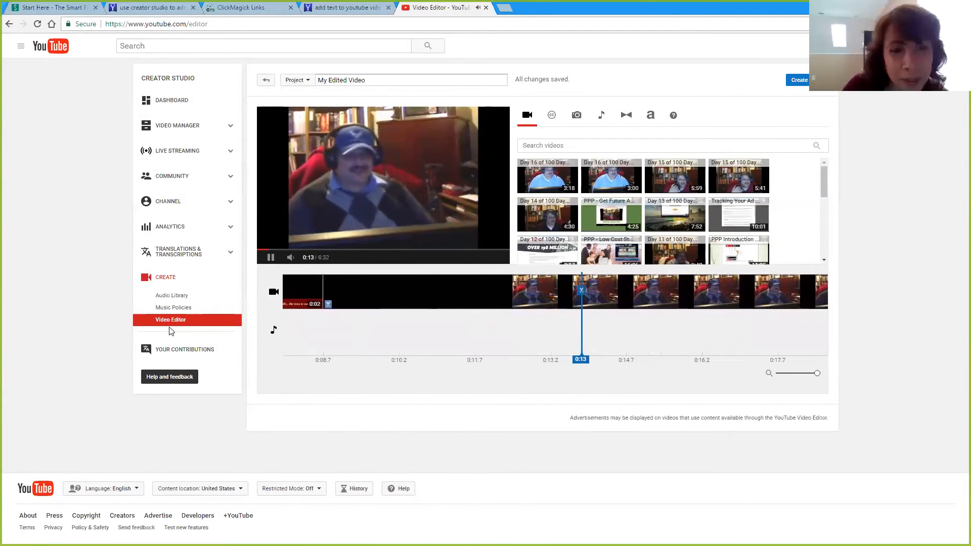
pyautogui.click(271, 257)
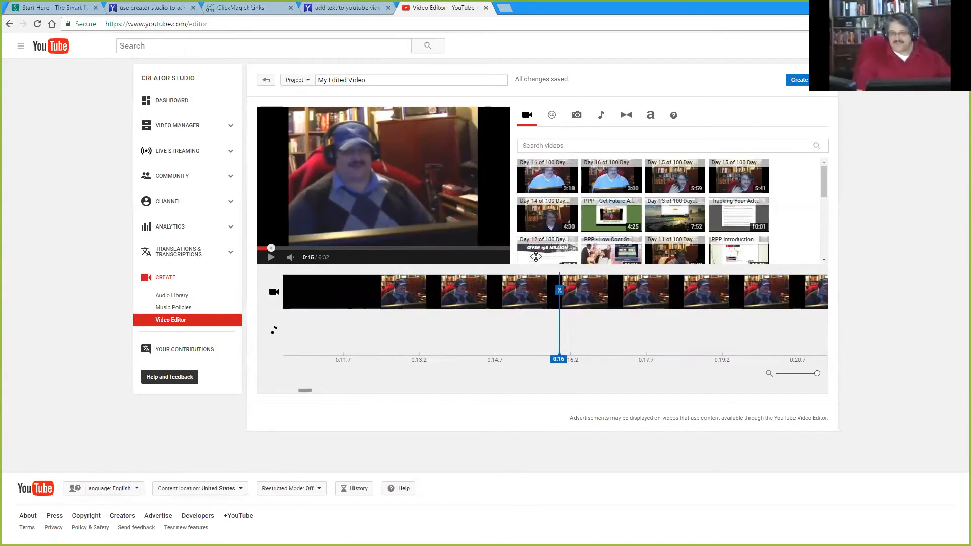
pyautogui.moveTo(818, 374); pyautogui.dragTo(716, 373)
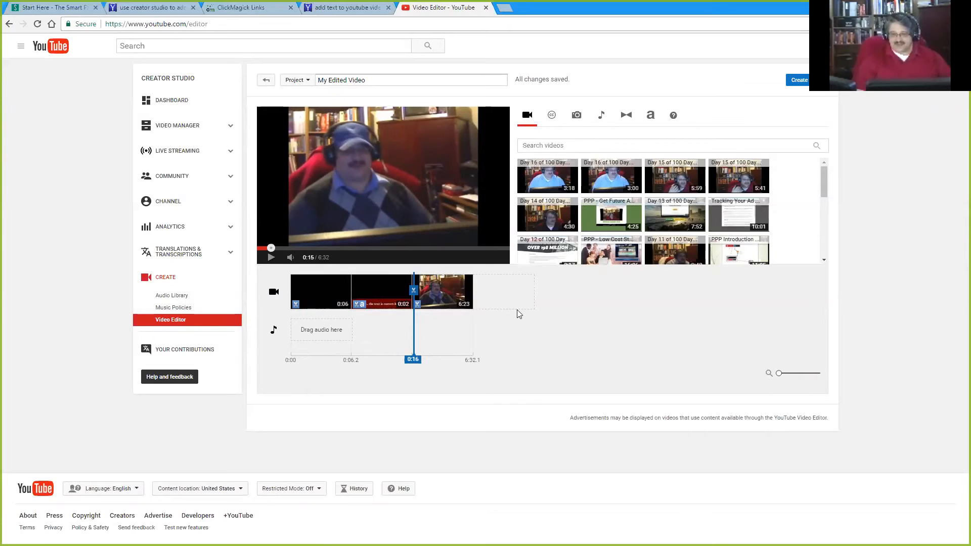
pyautogui.moveTo(825, 176); pyautogui.dragTo(834, 252)
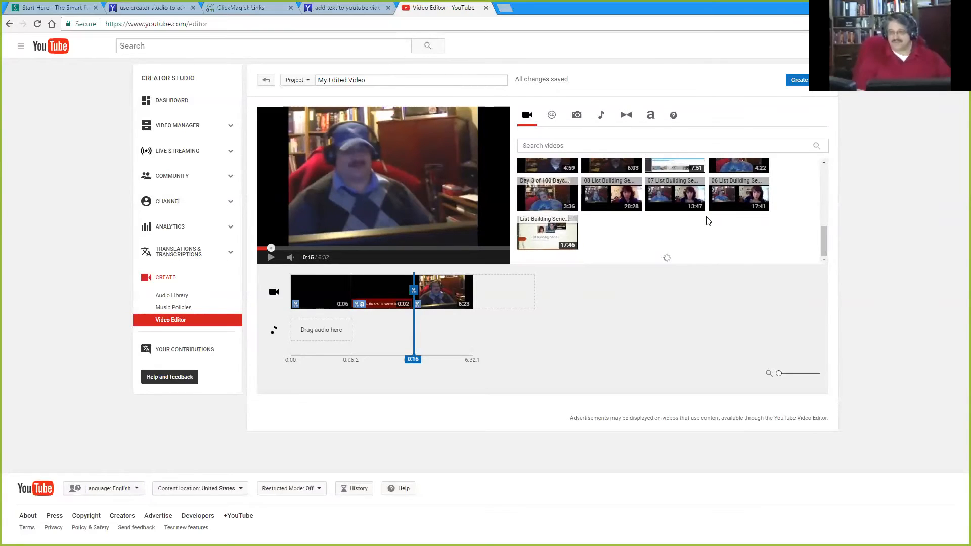
pyautogui.scroll(-5, 709, 221)
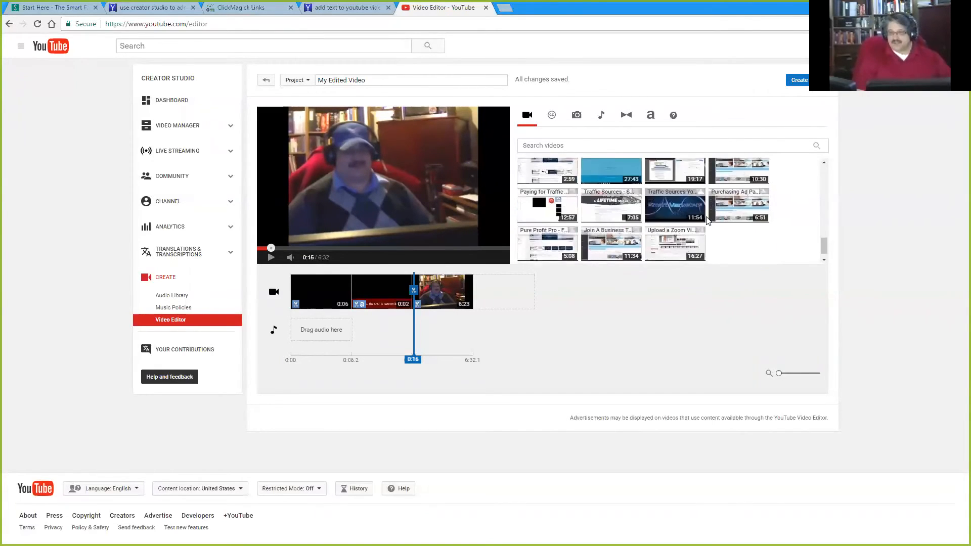
pyautogui.scroll(-2, 589, 216)
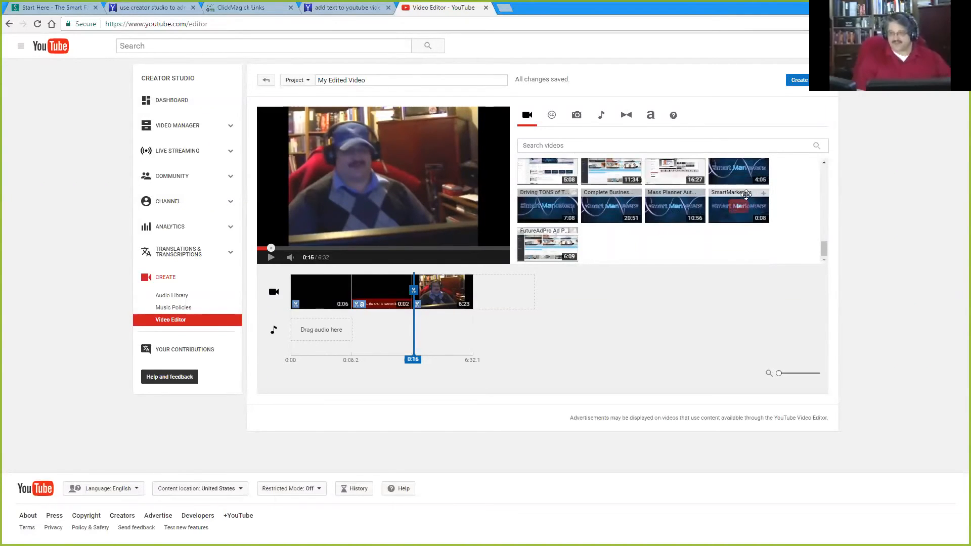
pyautogui.moveTo(710, 207); pyautogui.dragTo(502, 292)
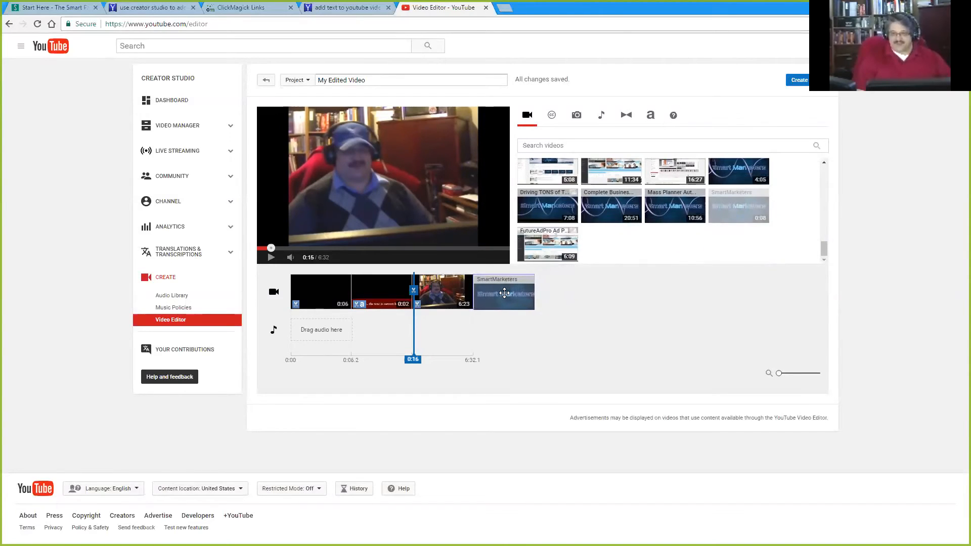
pyautogui.moveTo(504, 293); pyautogui.dragTo(504, 293)
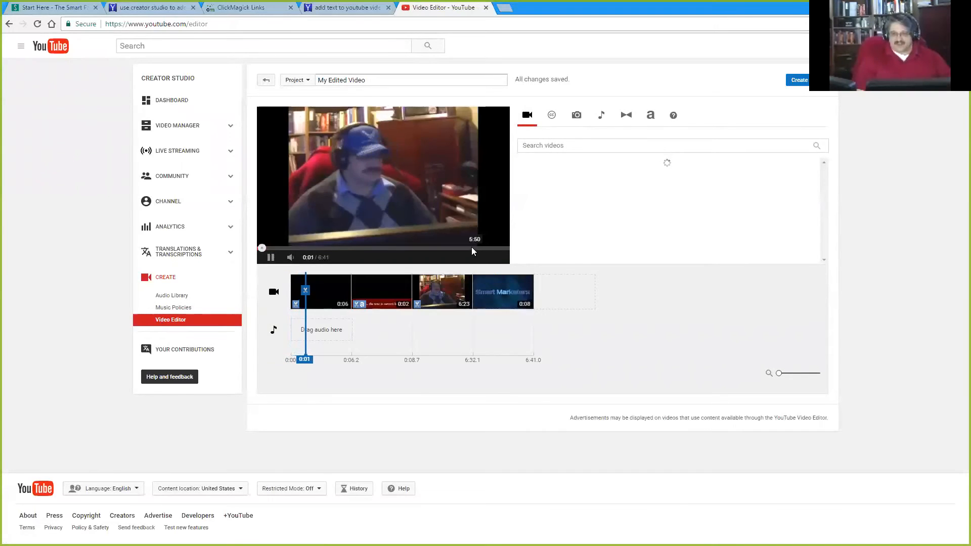
# Preview the end of the main video and its transition into the SmartMarketers clip.
pyautogui.click(485, 248)
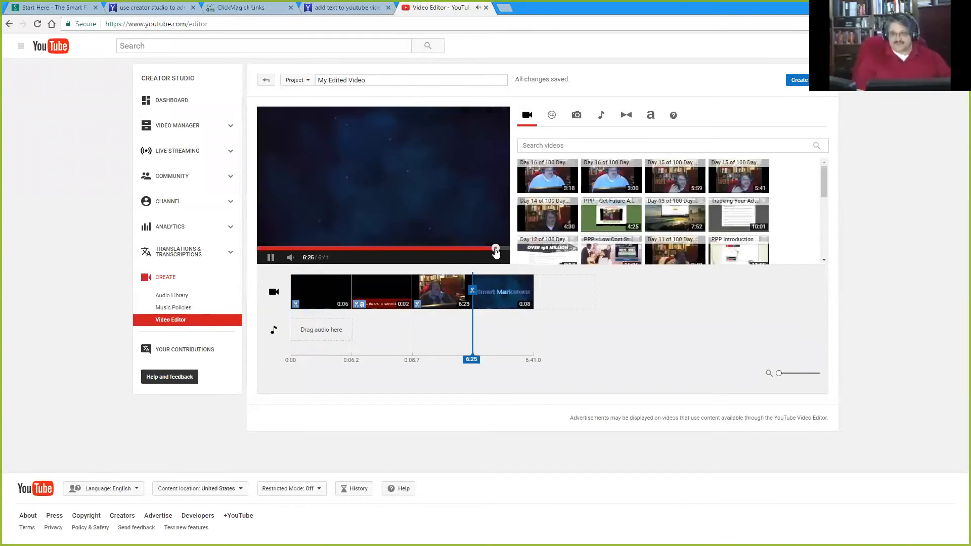
pyautogui.click(468, 249)
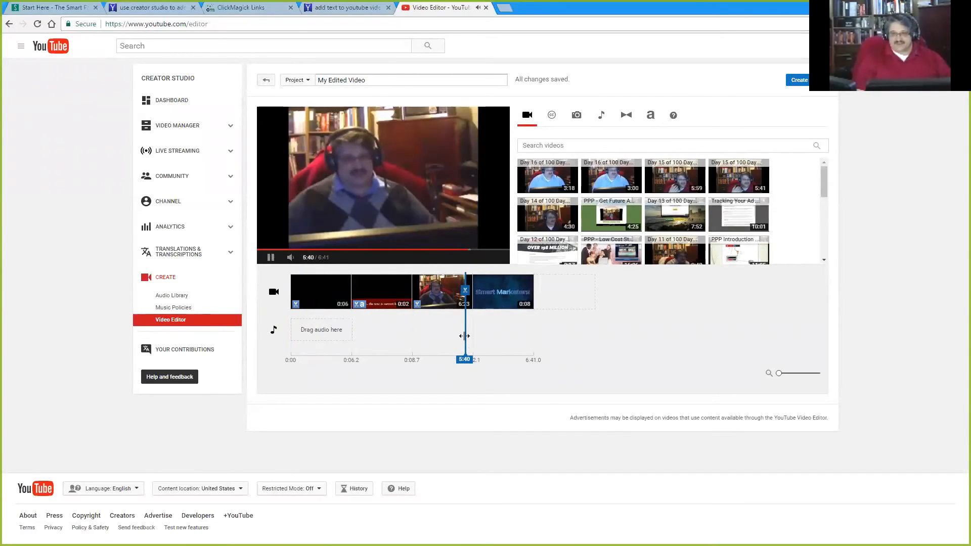
pyautogui.moveTo(780, 373); pyautogui.dragTo(849, 374)
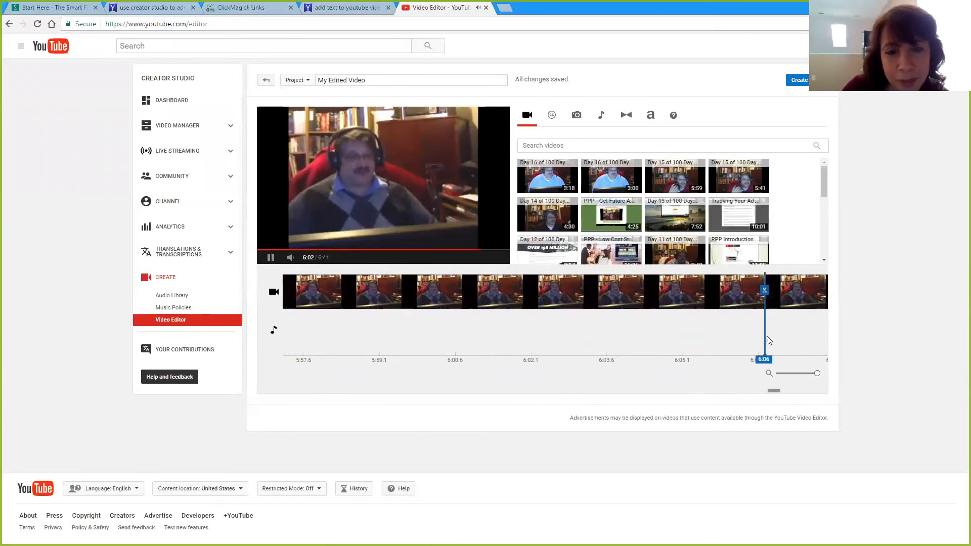
pyautogui.moveTo(817, 373); pyautogui.dragTo(788, 374)
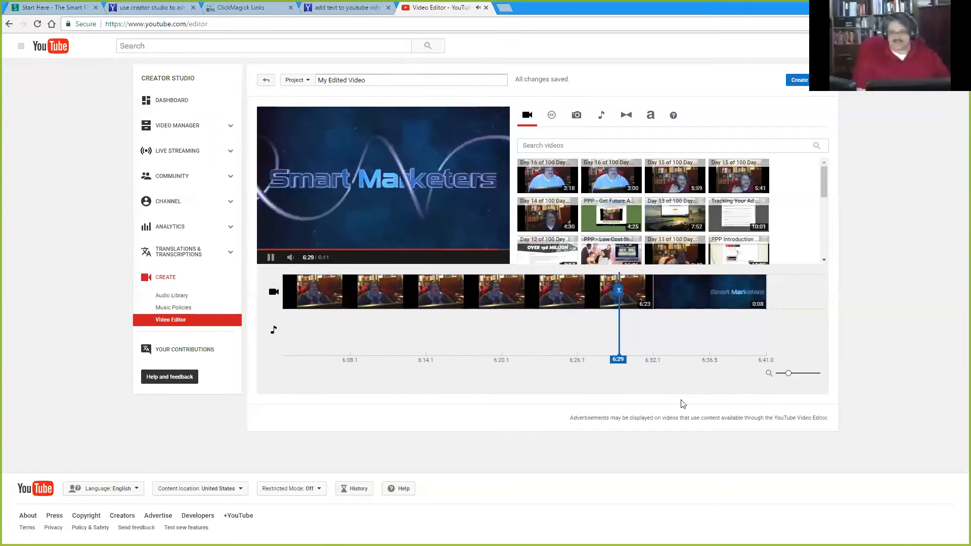
pyautogui.moveTo(788, 373); pyautogui.dragTo(770, 377)
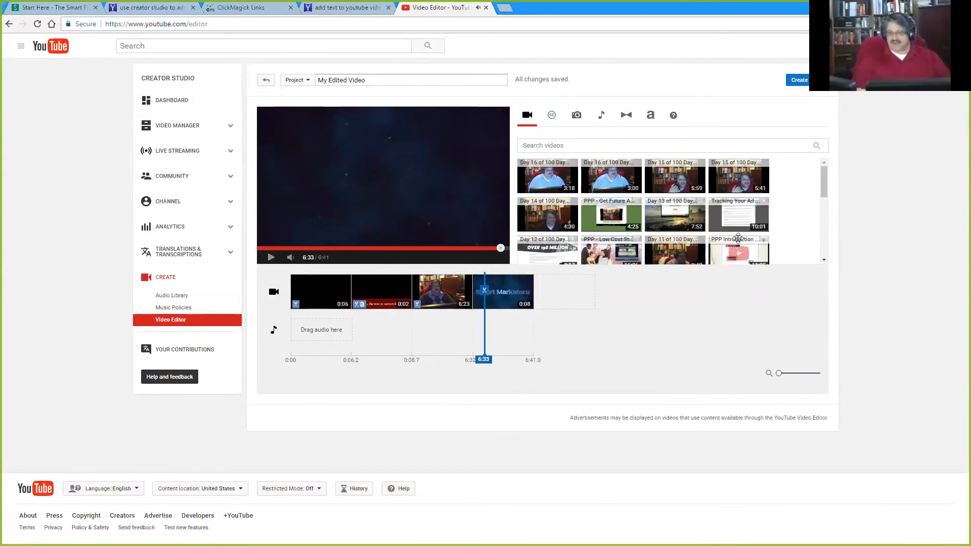
# Try inserting the SmartMarketers clip between the first two Day 2 segments, and remove it from there.
pyautogui.scroll(-5, 739, 238)
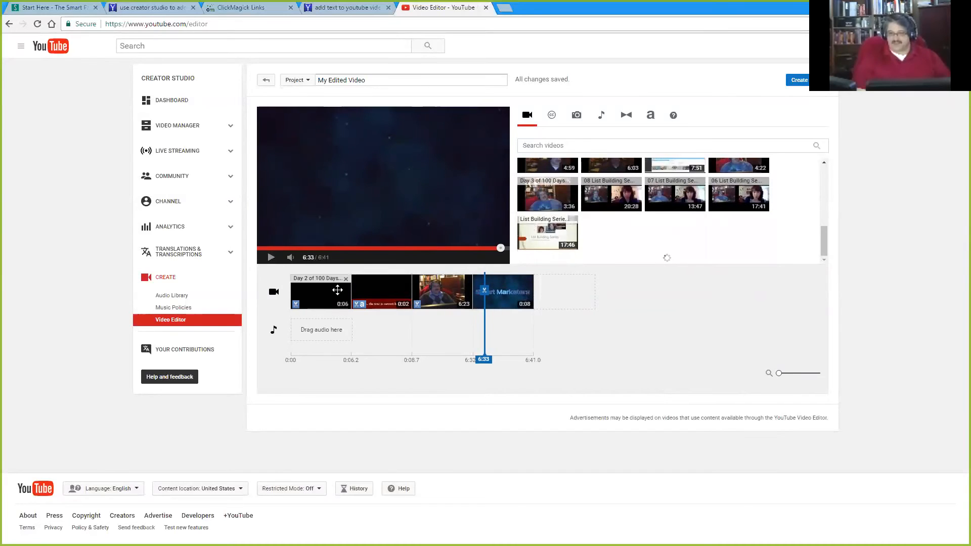
pyautogui.moveTo(371, 288)
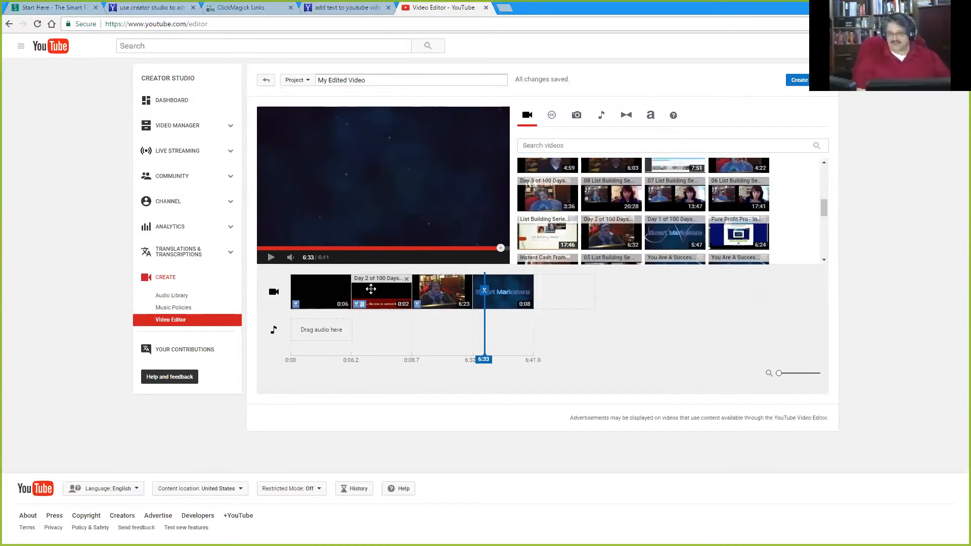
pyautogui.scroll(-3, 677, 235)
pyautogui.scroll(-3, 676, 235)
pyautogui.moveTo(727, 191); pyautogui.dragTo(387, 290)
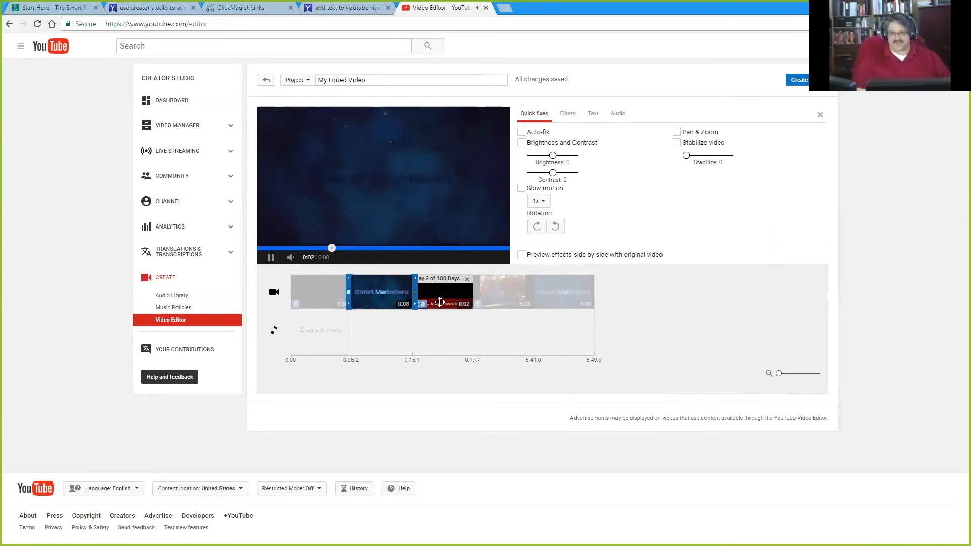
pyautogui.click(407, 280)
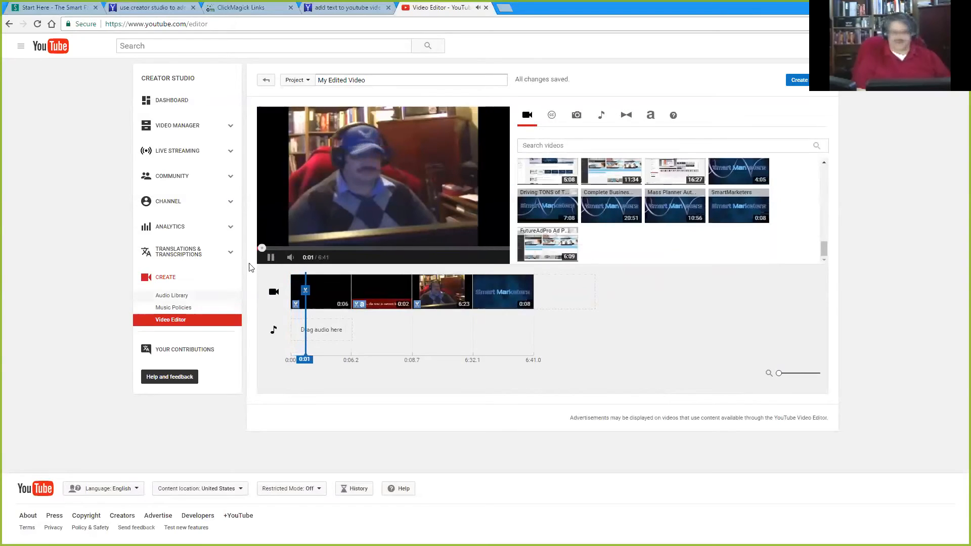
# Pause the preview, select the 0:02 banner segment on the timeline, and show its text settings.
pyautogui.press('space')
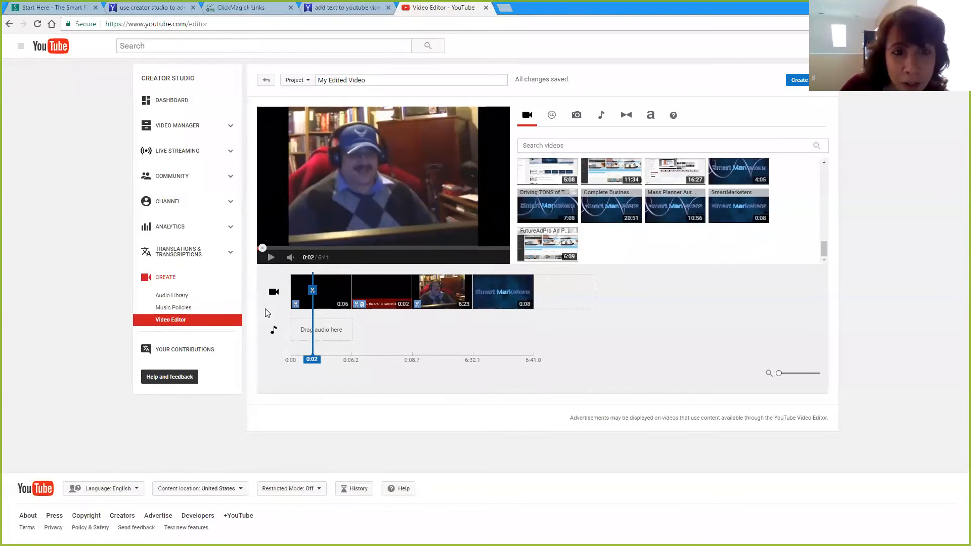
pyautogui.click(368, 273)
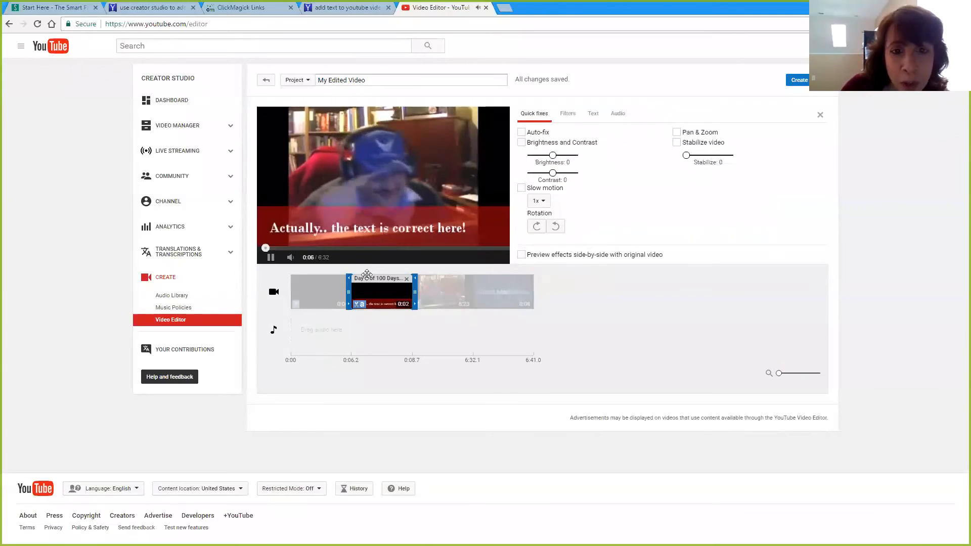
pyautogui.click(376, 234)
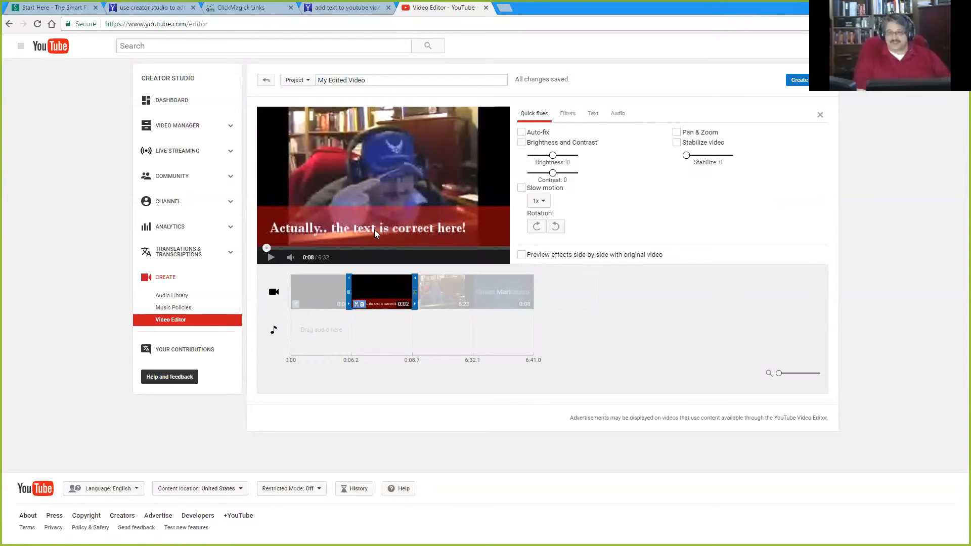
pyautogui.click(593, 116)
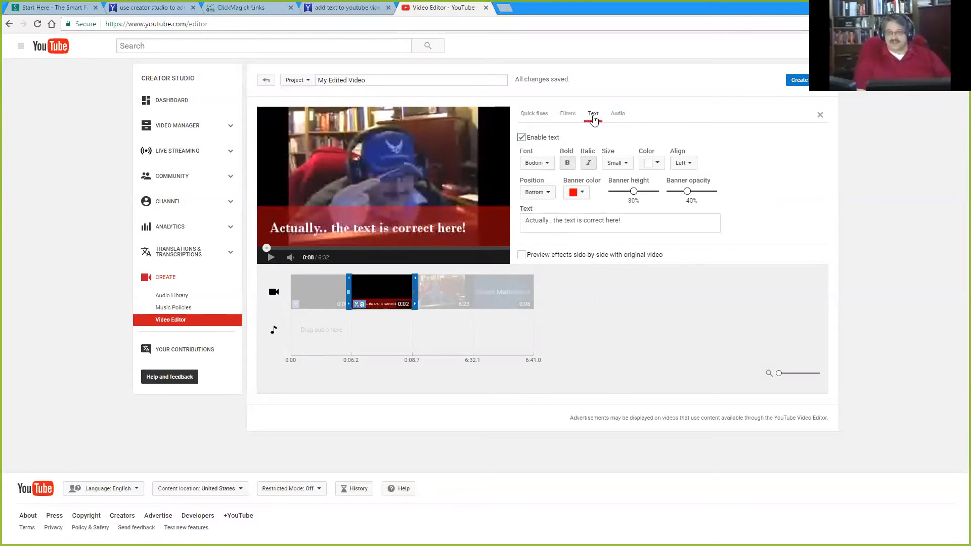
# Try the top, center and bottom positions for the segment's text banner, then settle on the top position.
pyautogui.click(547, 193)
pyautogui.click(548, 211)
pyautogui.click(532, 192)
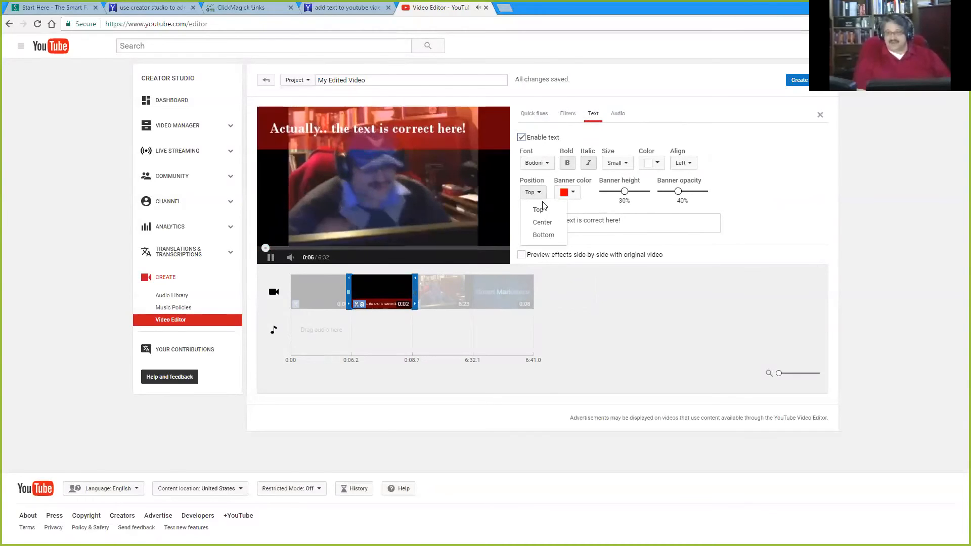
pyautogui.click(541, 223)
pyautogui.click(534, 192)
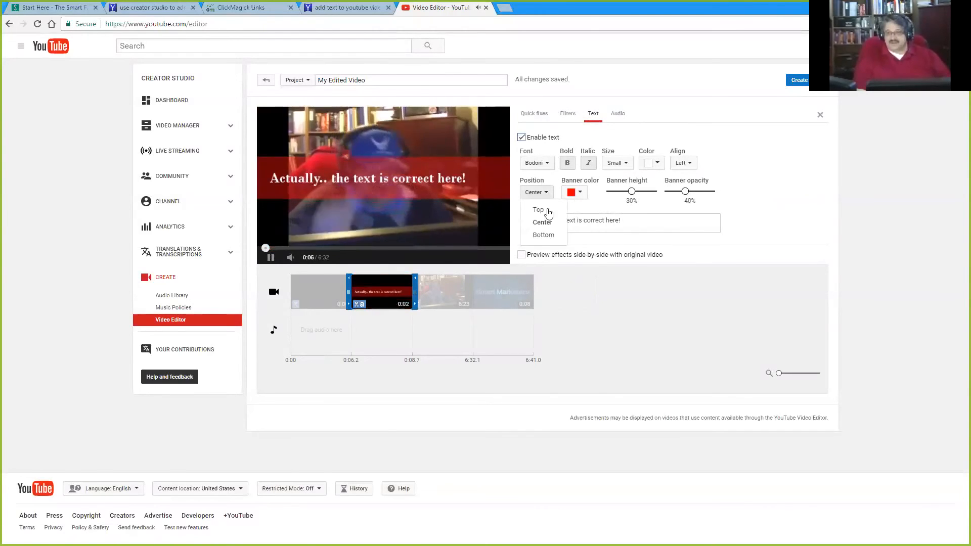
pyautogui.click(541, 235)
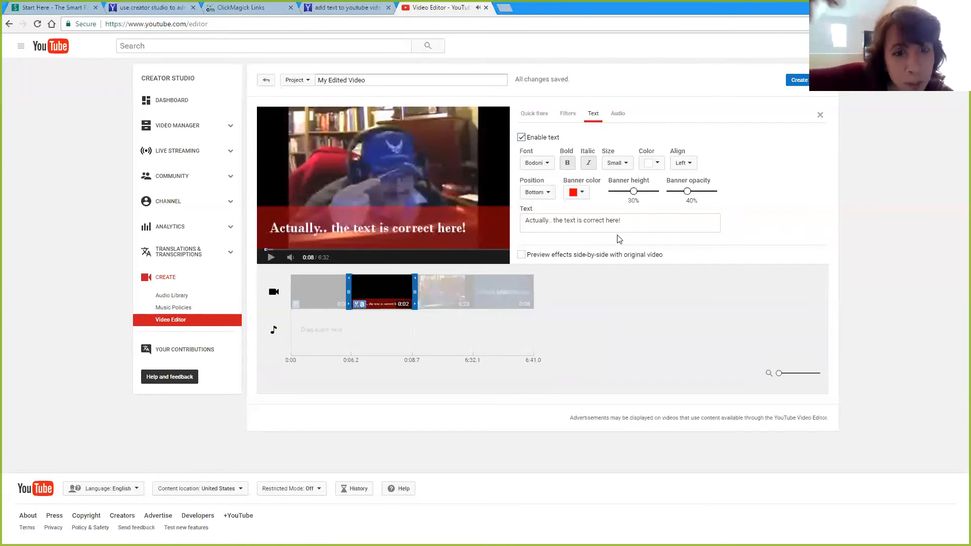
pyautogui.click(537, 192)
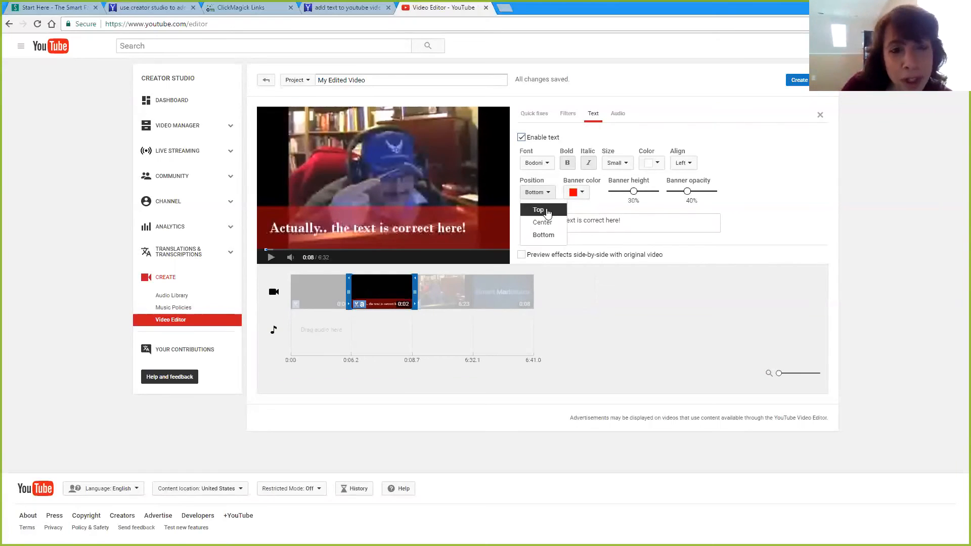
pyautogui.click(547, 209)
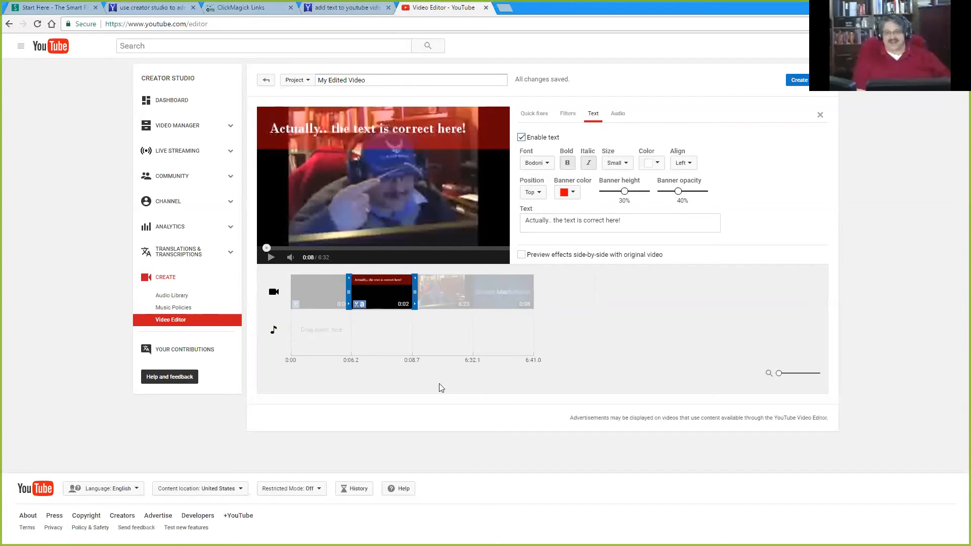
# Rename the project "My Edited Video for Tutorial!!!!" and create the video from it.
pyautogui.click(385, 79)
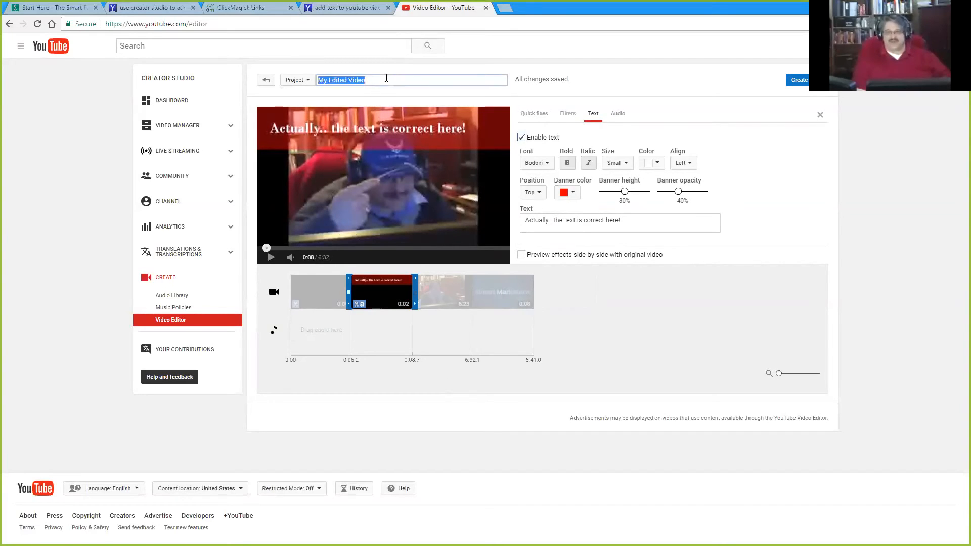
pyautogui.click(387, 78)
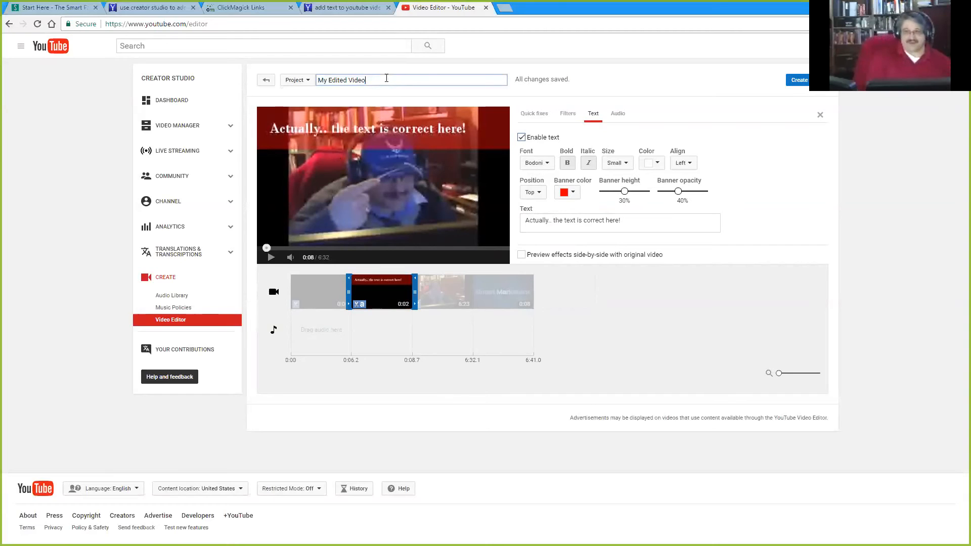
pyautogui.write('(')
pyautogui.write('for ')
pyautogui.write('Tutorial!!!!')
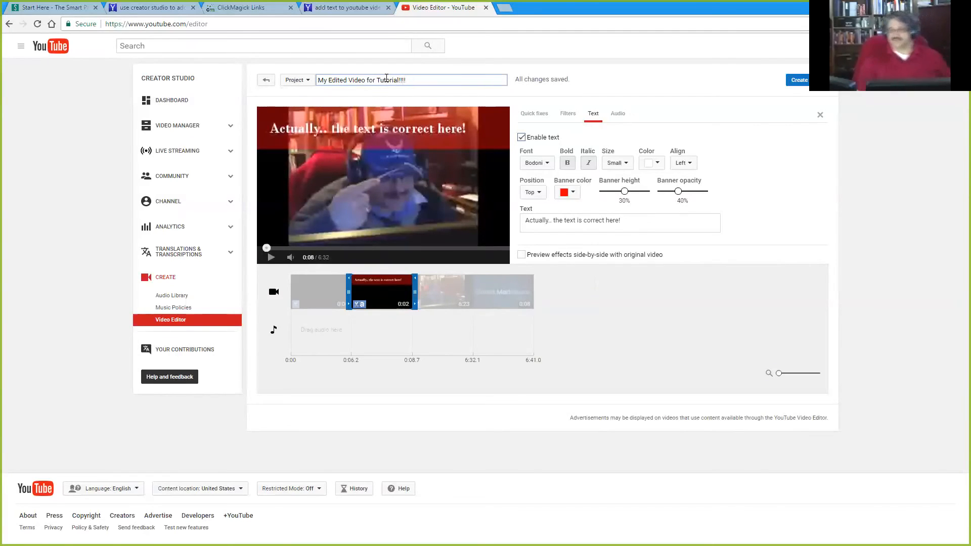
pyautogui.click(793, 81)
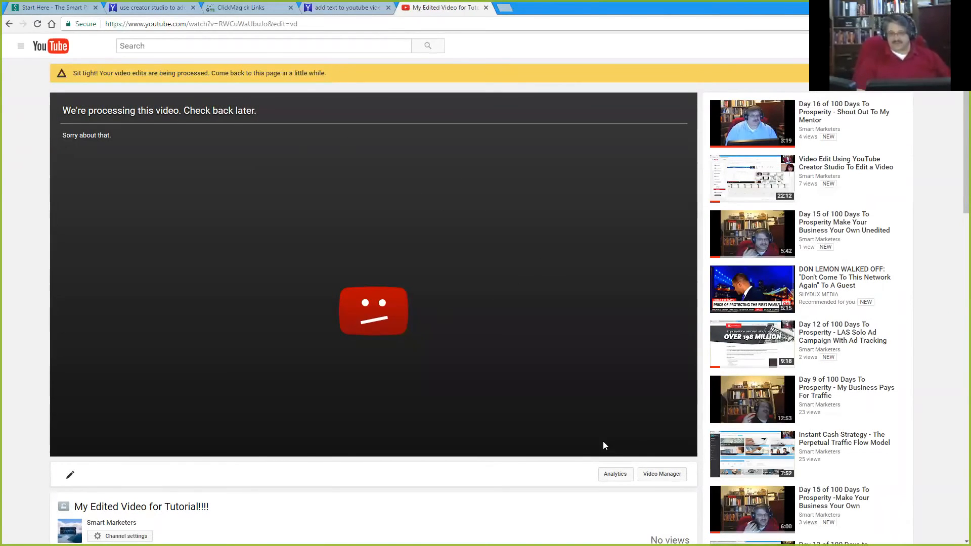
# Open the info and settings of "My Edited Video for Tutorial!!!!" from the video manager, and save its privacy as Private.
pyautogui.click(662, 477)
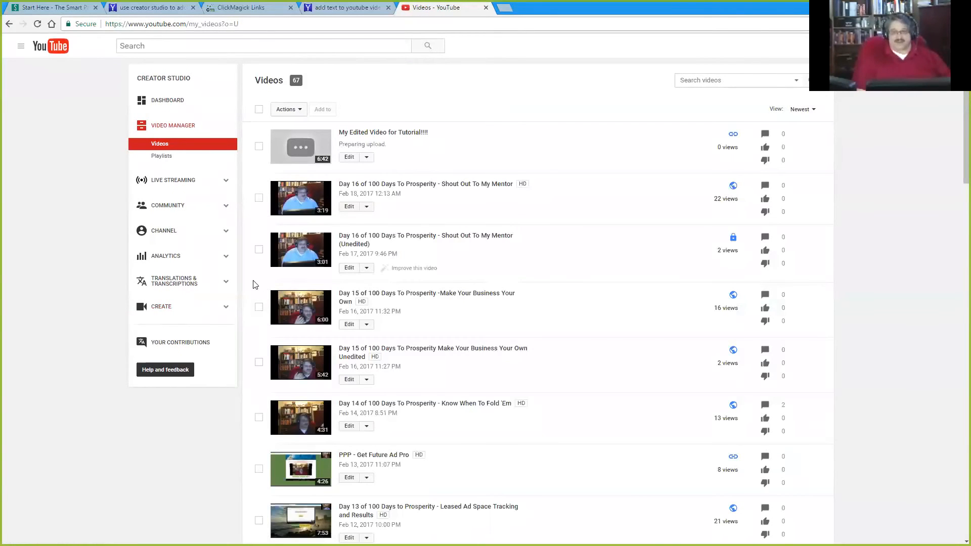
pyautogui.click(367, 159)
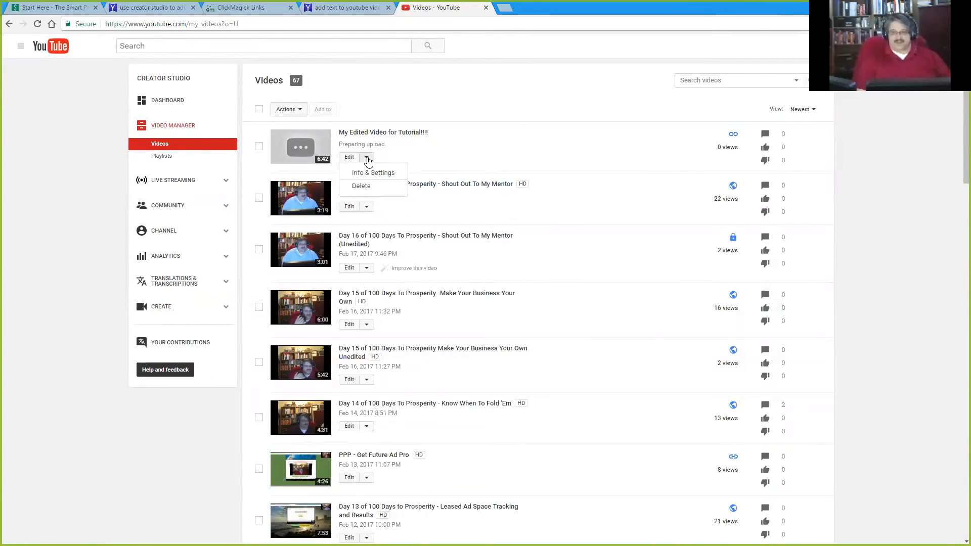
pyautogui.click(354, 175)
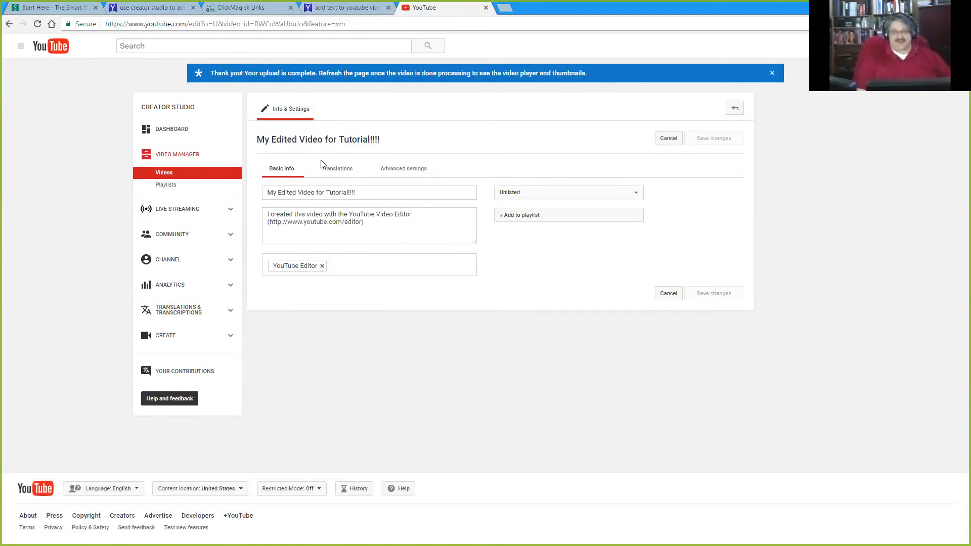
pyautogui.click(531, 194)
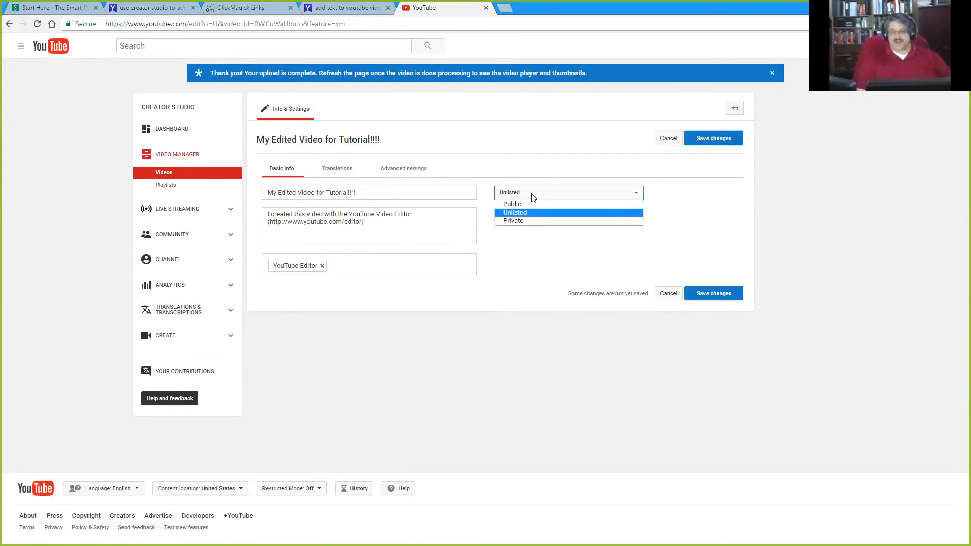
pyautogui.click(521, 221)
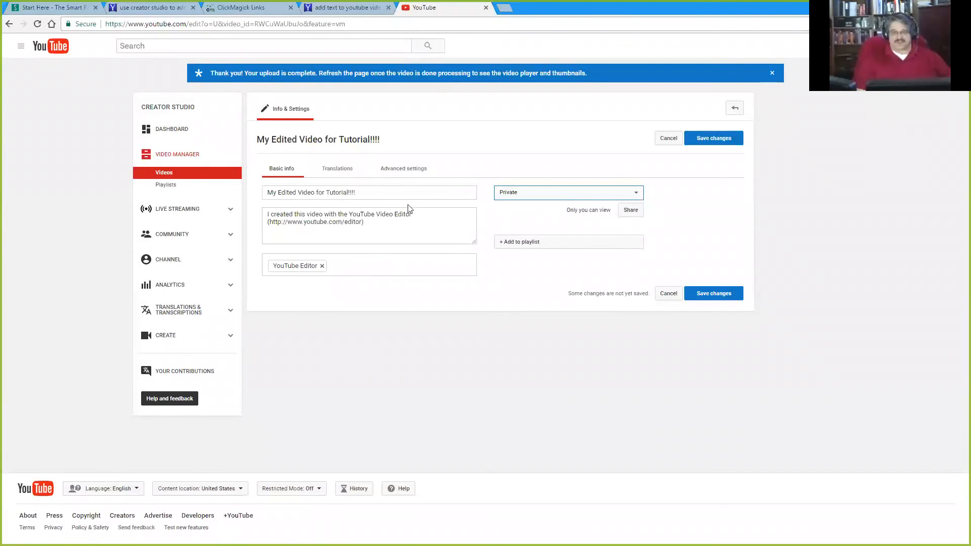
pyautogui.click(707, 300)
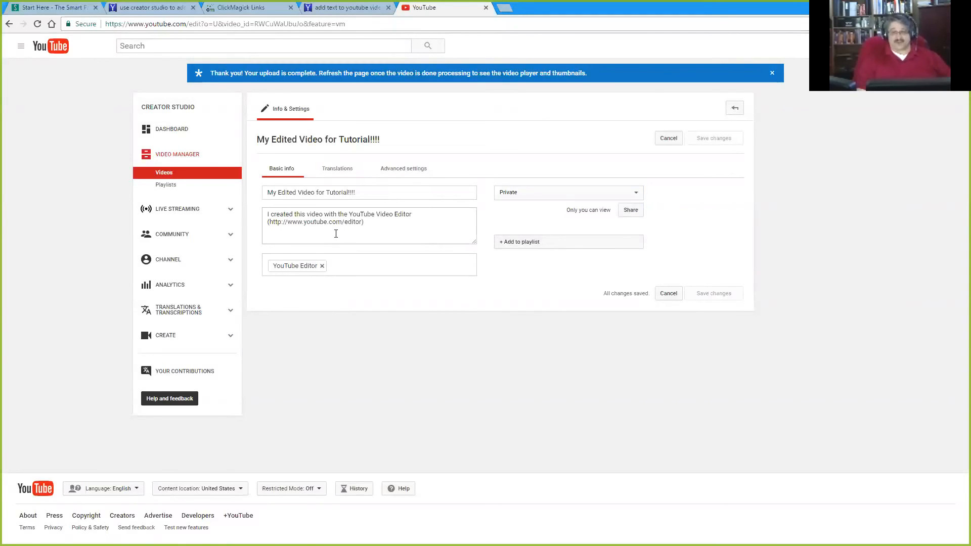
# Try Public as the video's privacy without altering its title or description, then set it back to Private and save.
pyautogui.moveTo(364, 222); pyautogui.dragTo(244, 202)
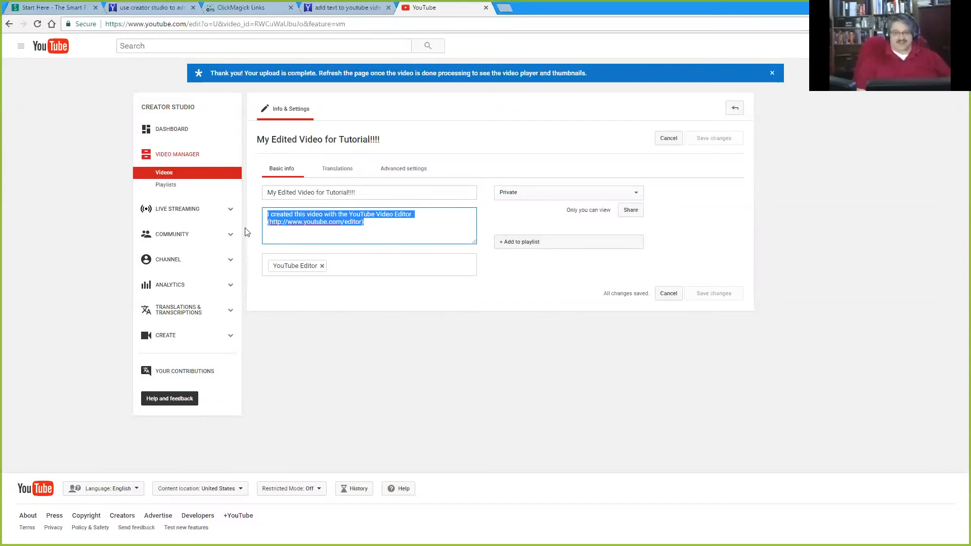
pyautogui.click(537, 192)
pyautogui.click(516, 204)
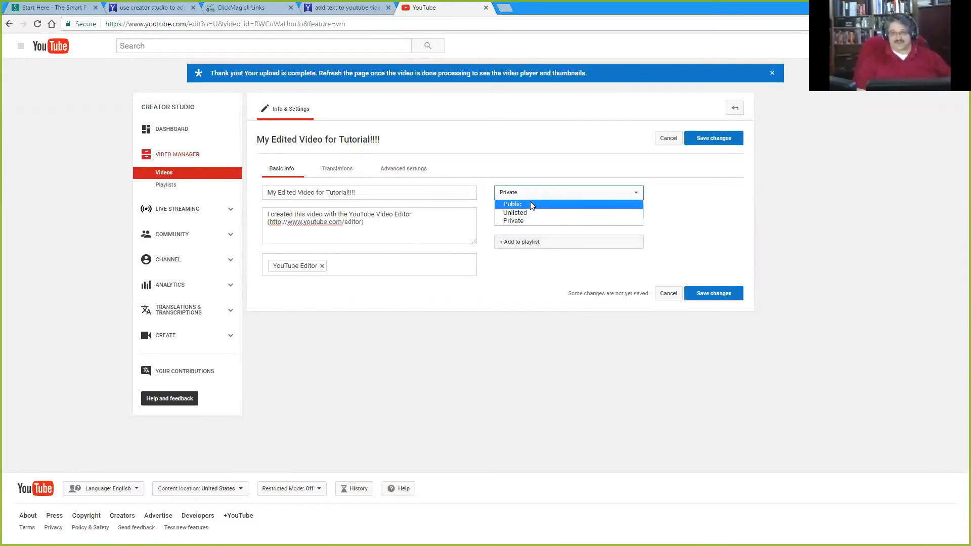
pyautogui.moveTo(365, 223); pyautogui.dragTo(253, 204)
pyautogui.moveTo(359, 192); pyautogui.dragTo(223, 192)
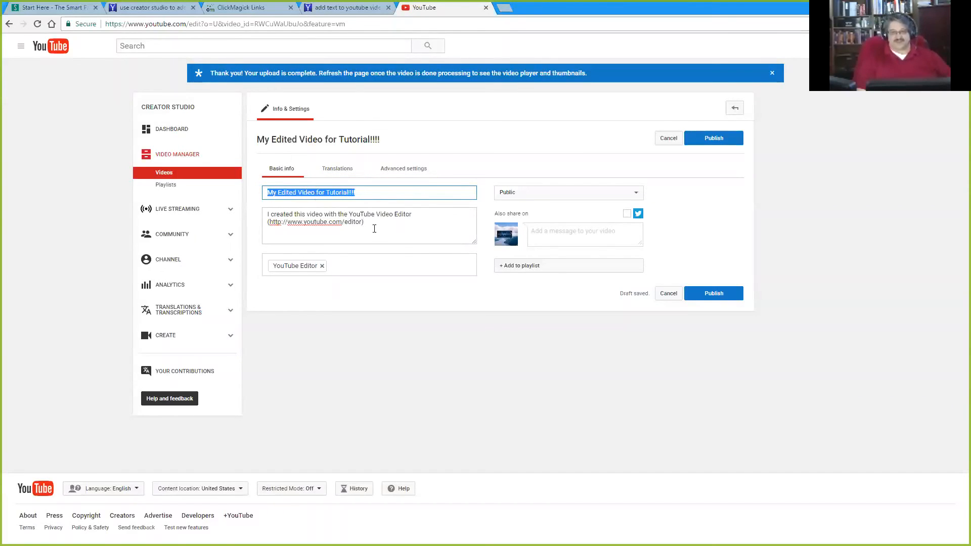
pyautogui.click(513, 193)
pyautogui.click(514, 221)
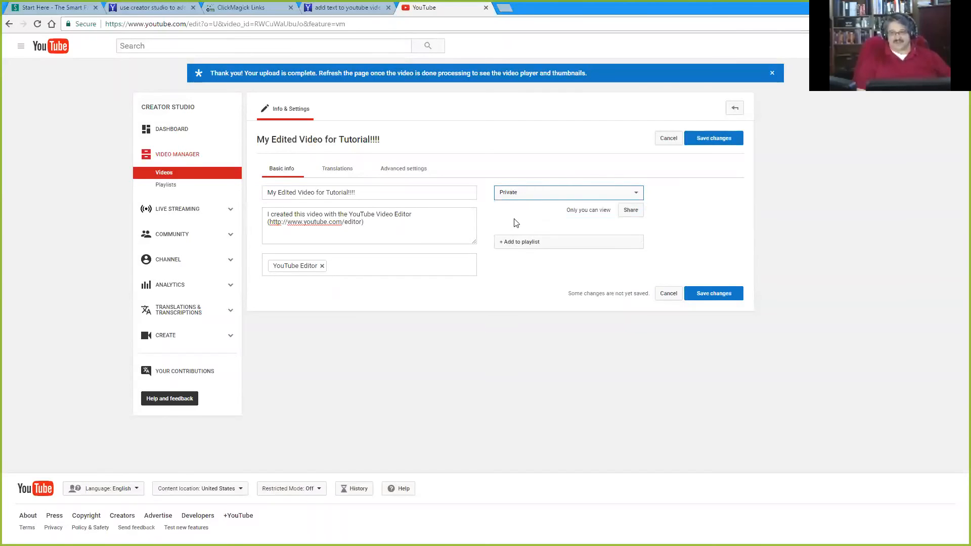
pyautogui.click(708, 140)
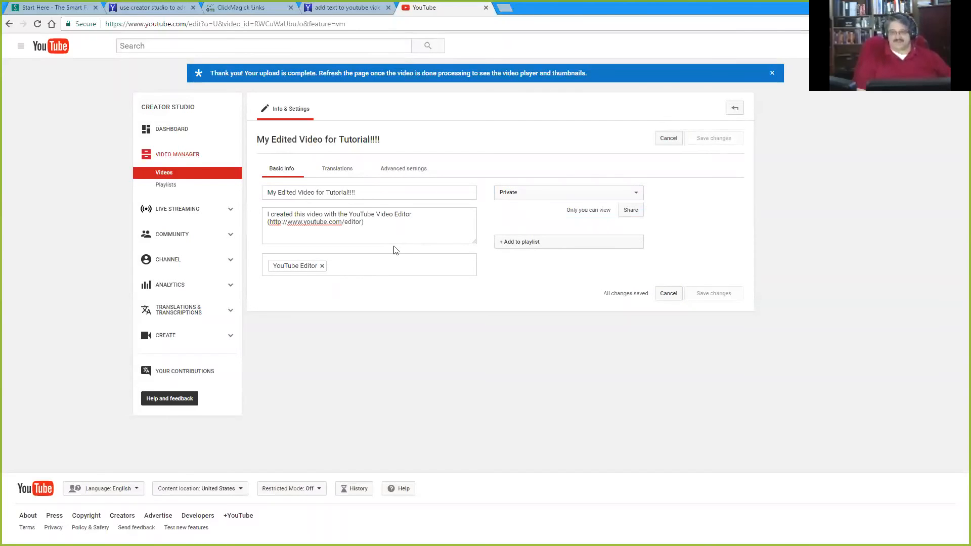